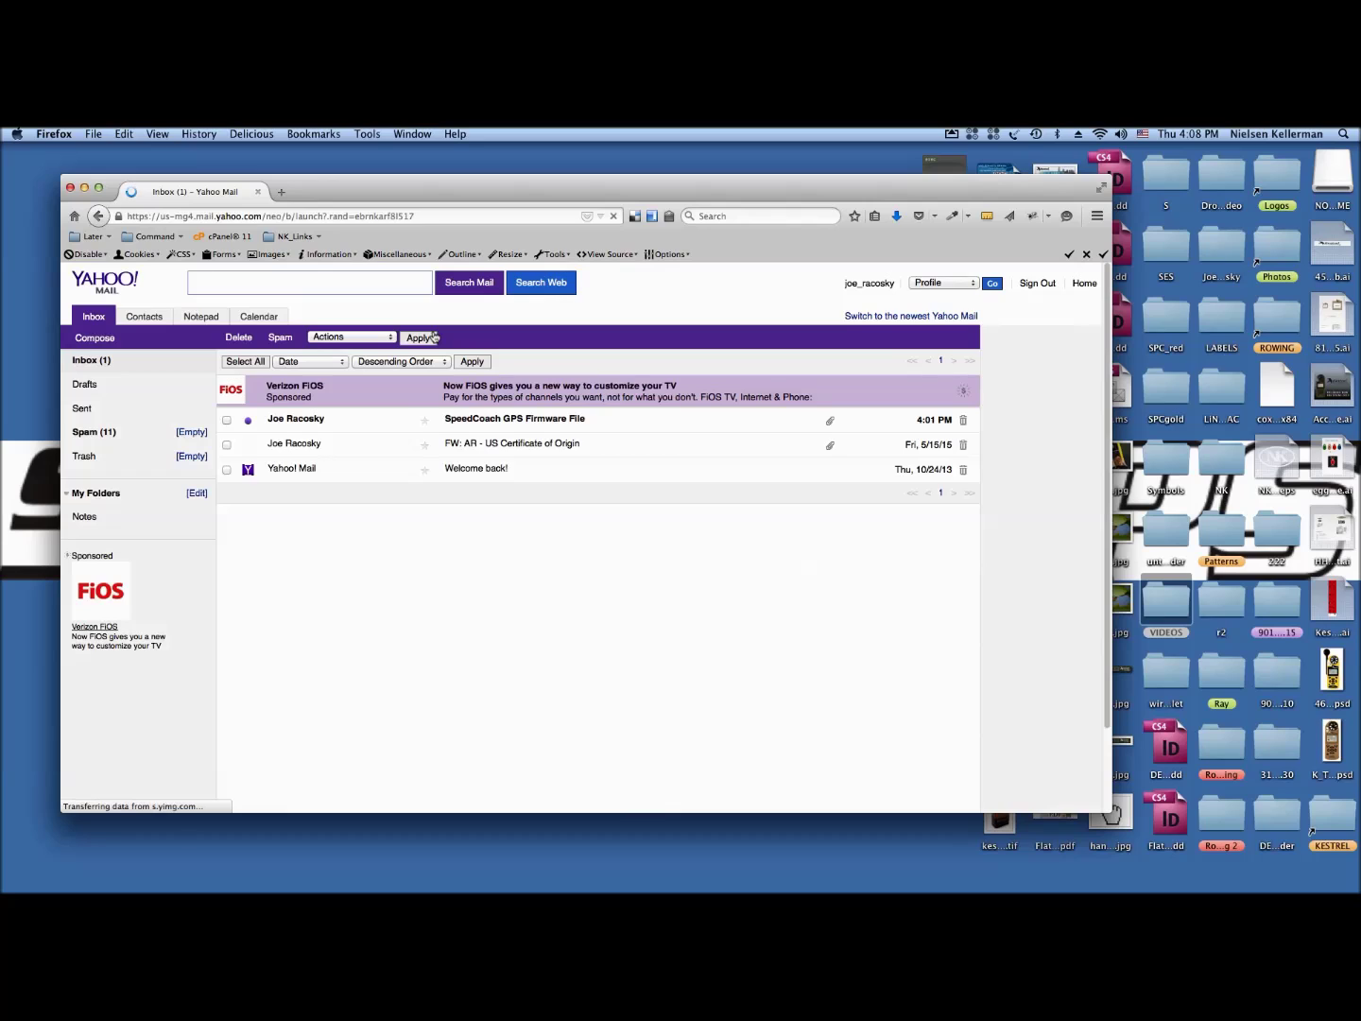
Open the "SpeedCoach GPS Firmware File" email and request the download of its attached firmware file
left_click(378, 425)
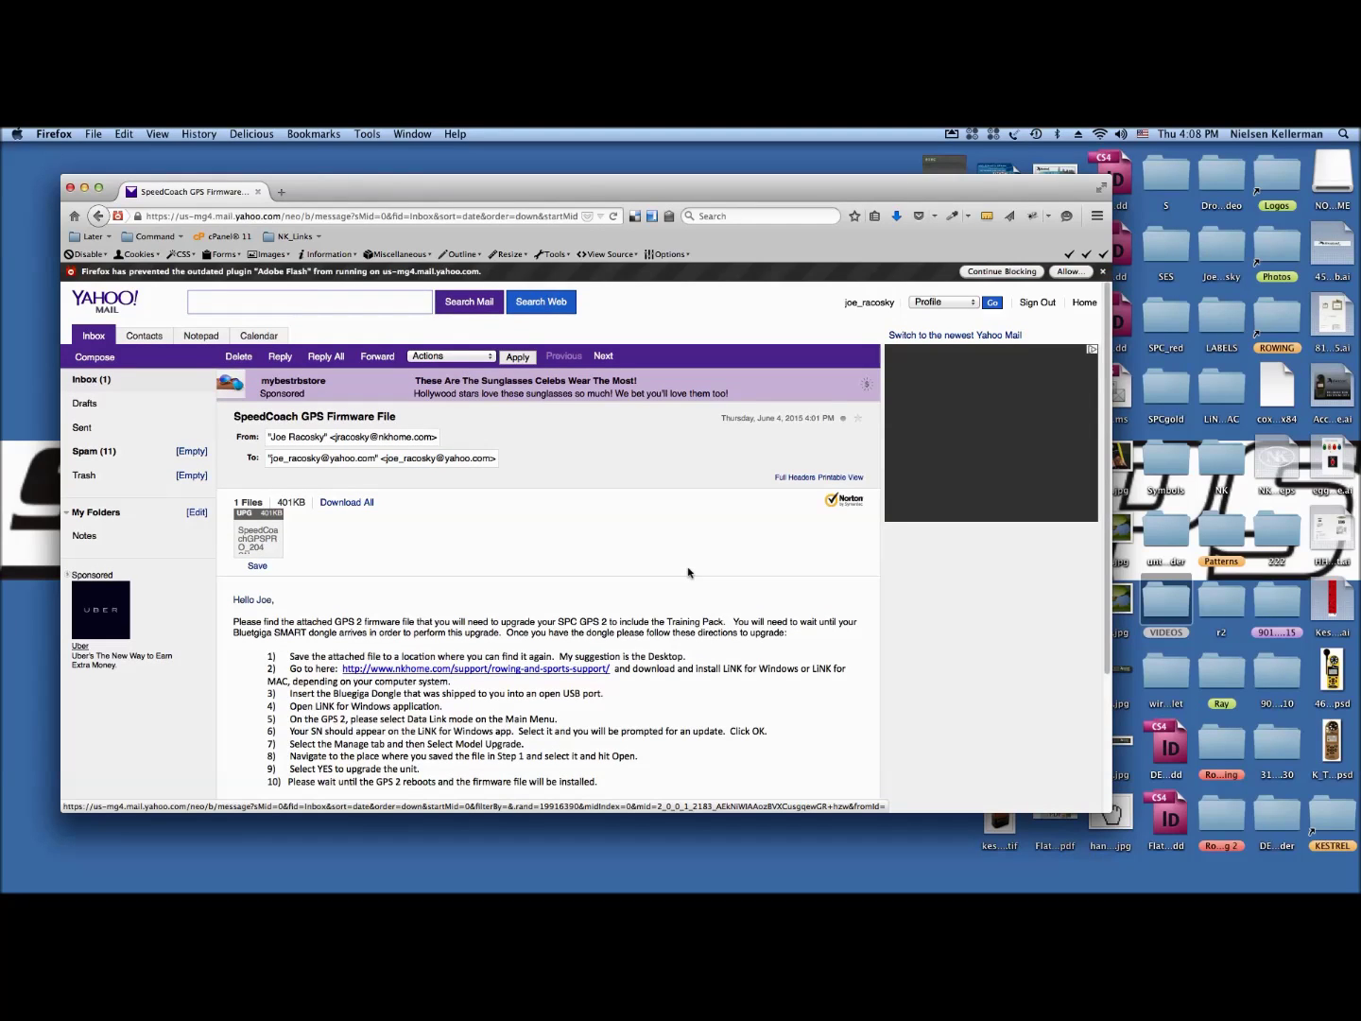
left_click(265, 567)
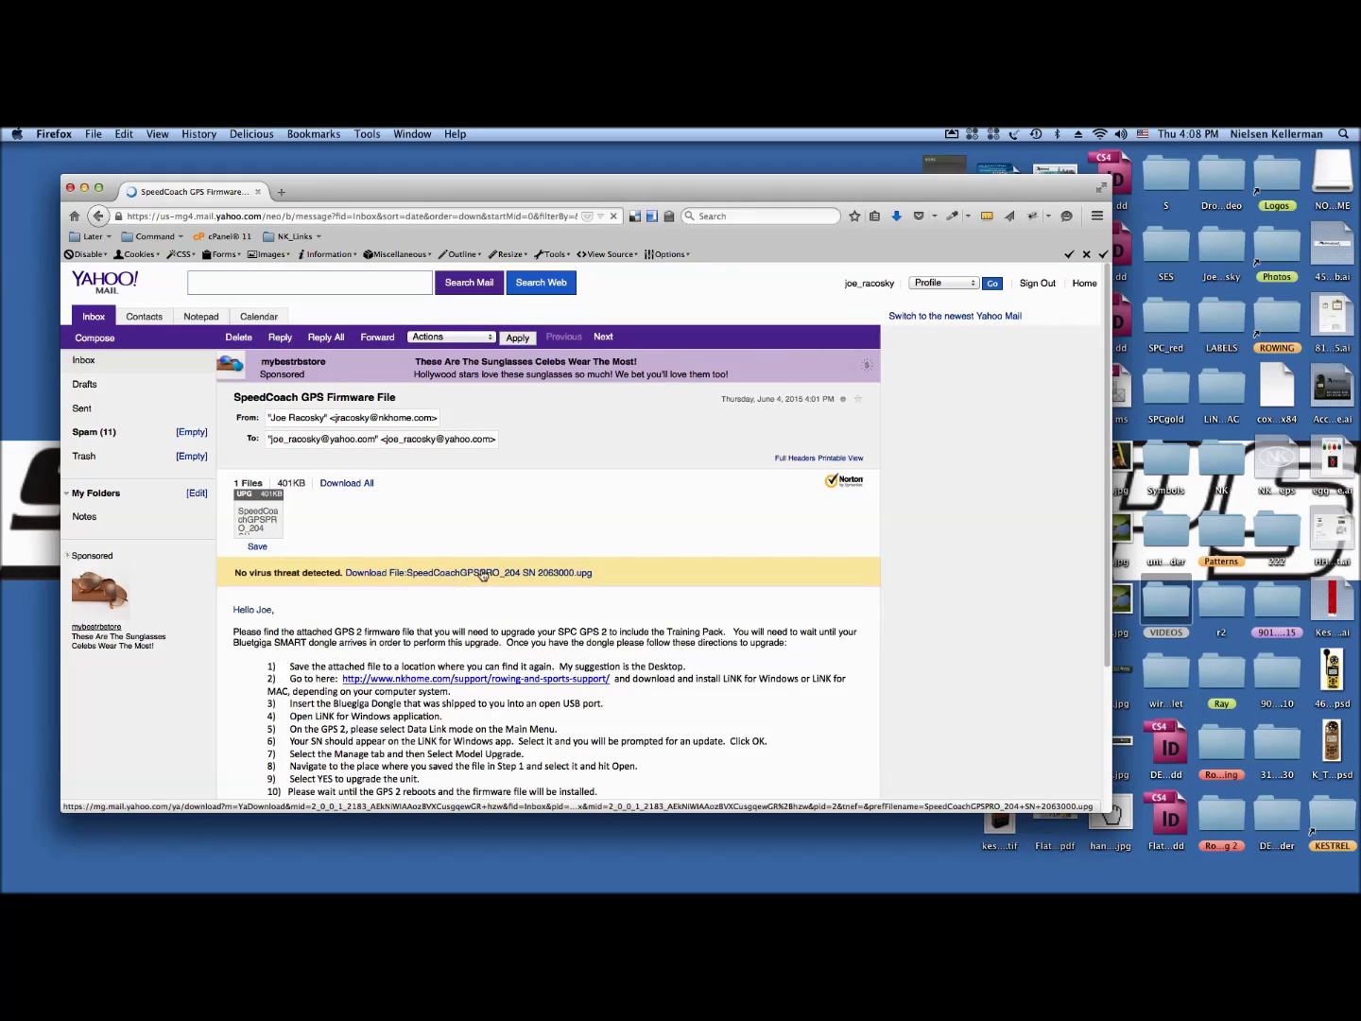
left_click(482, 574)
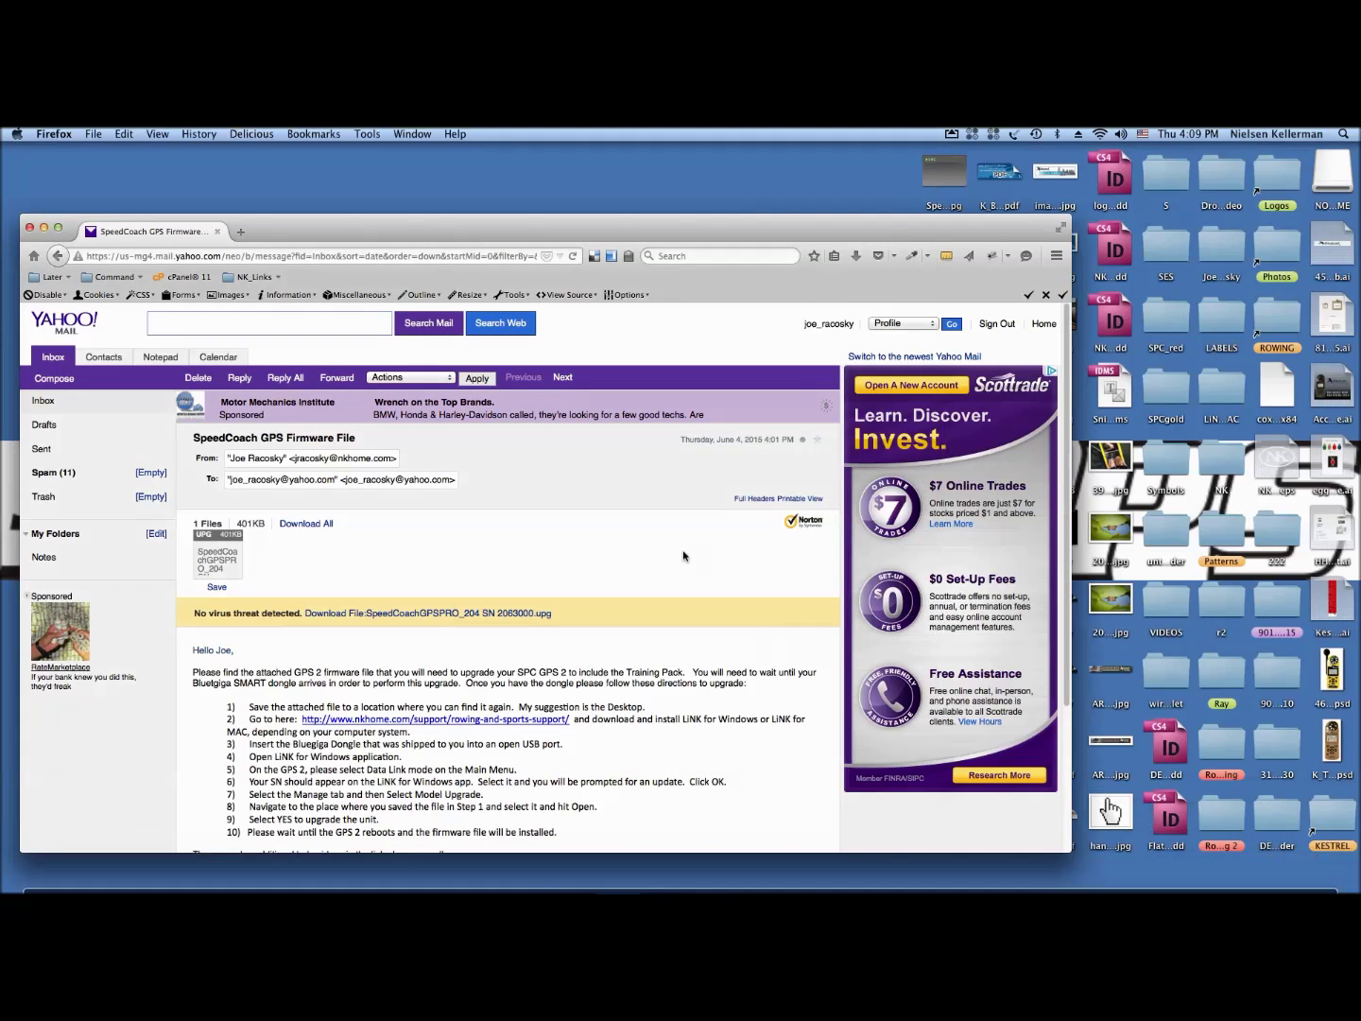
Save the linked file SpeedCoachGPSPRO_204 SN 2063000.upg to the Desktop, replacing the existing copy
right_click(531, 613)
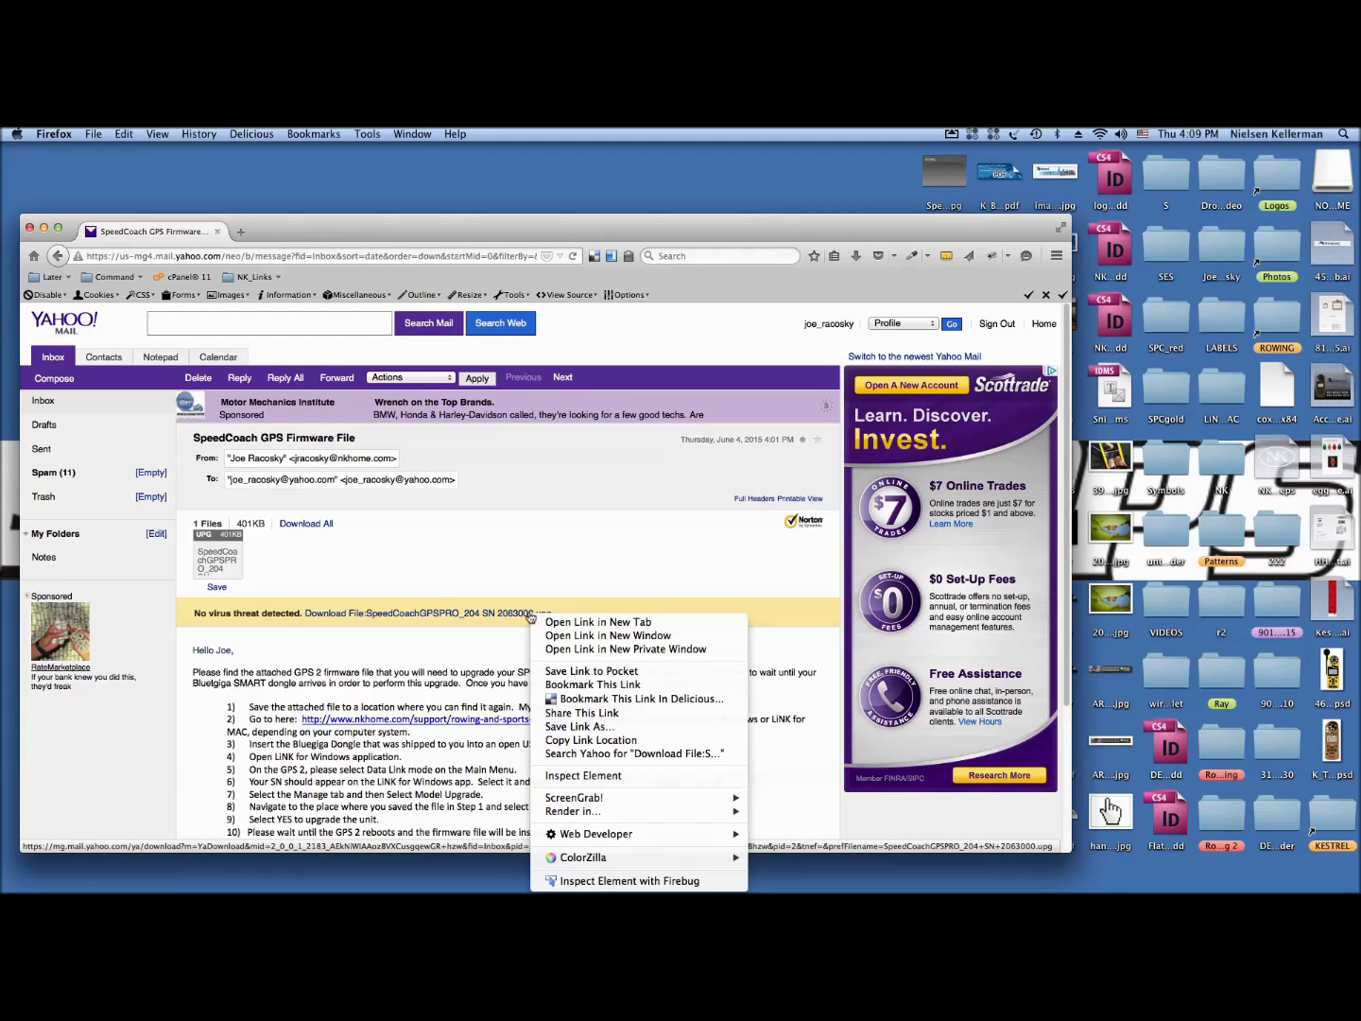
left_click(516, 614)
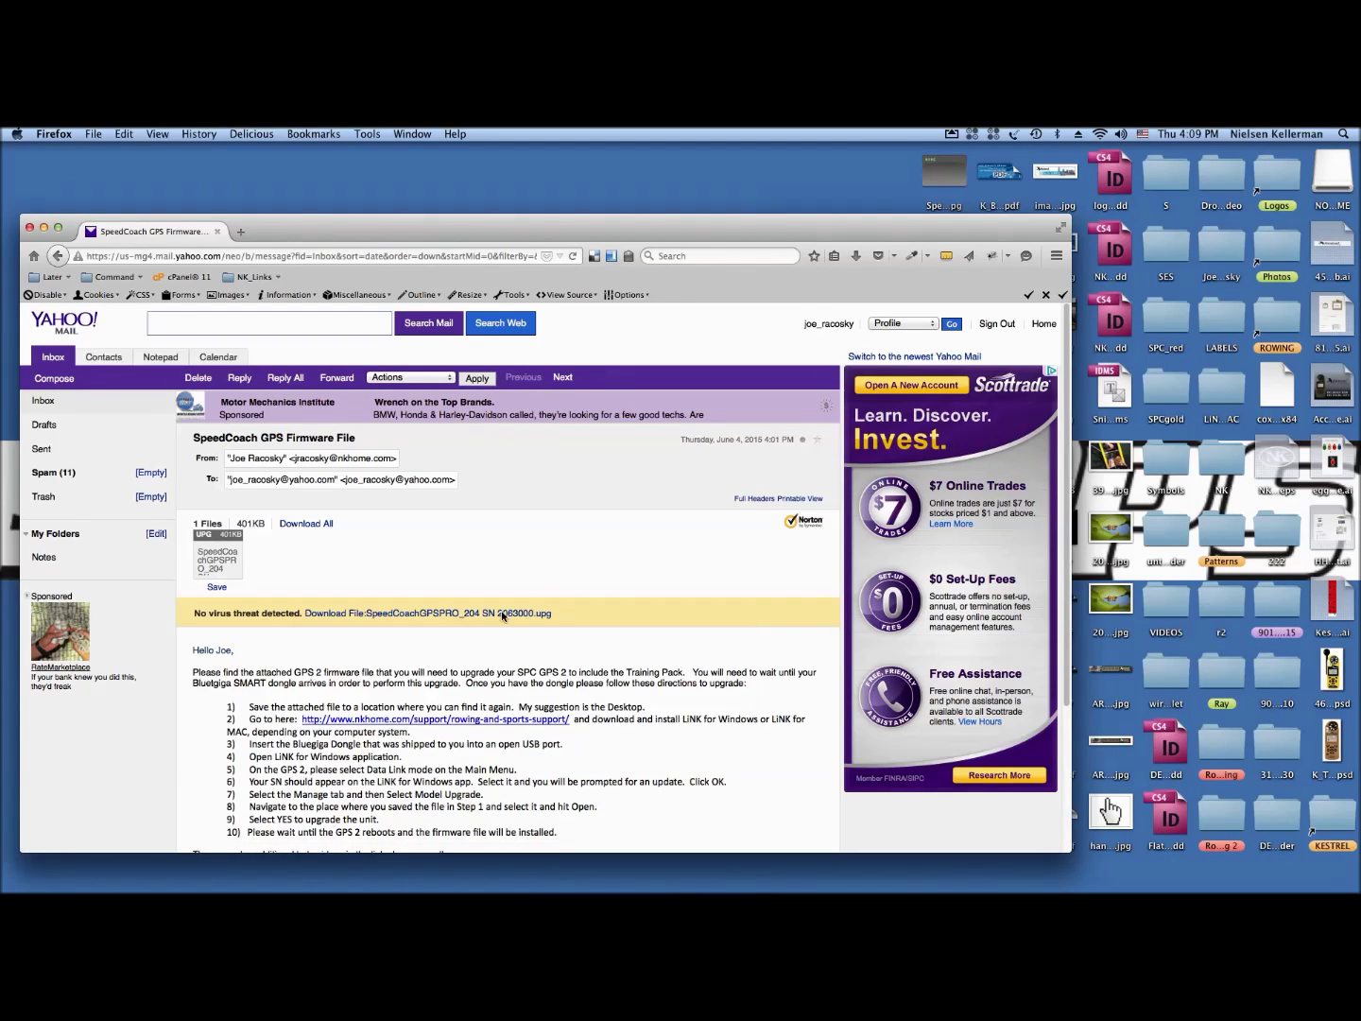
right_click(463, 612)
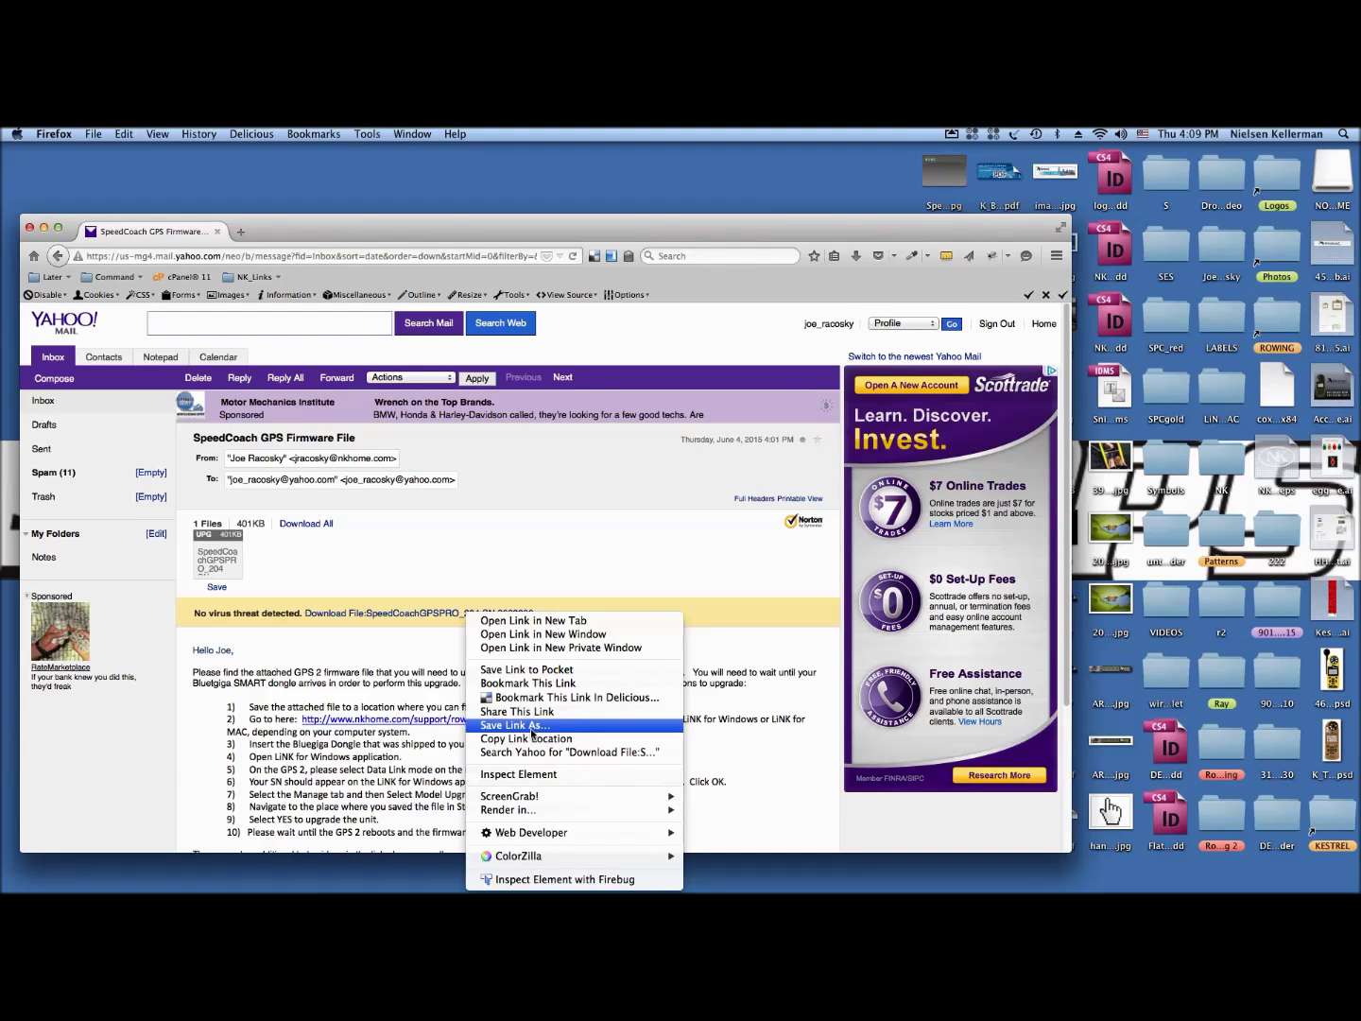
left_click(531, 726)
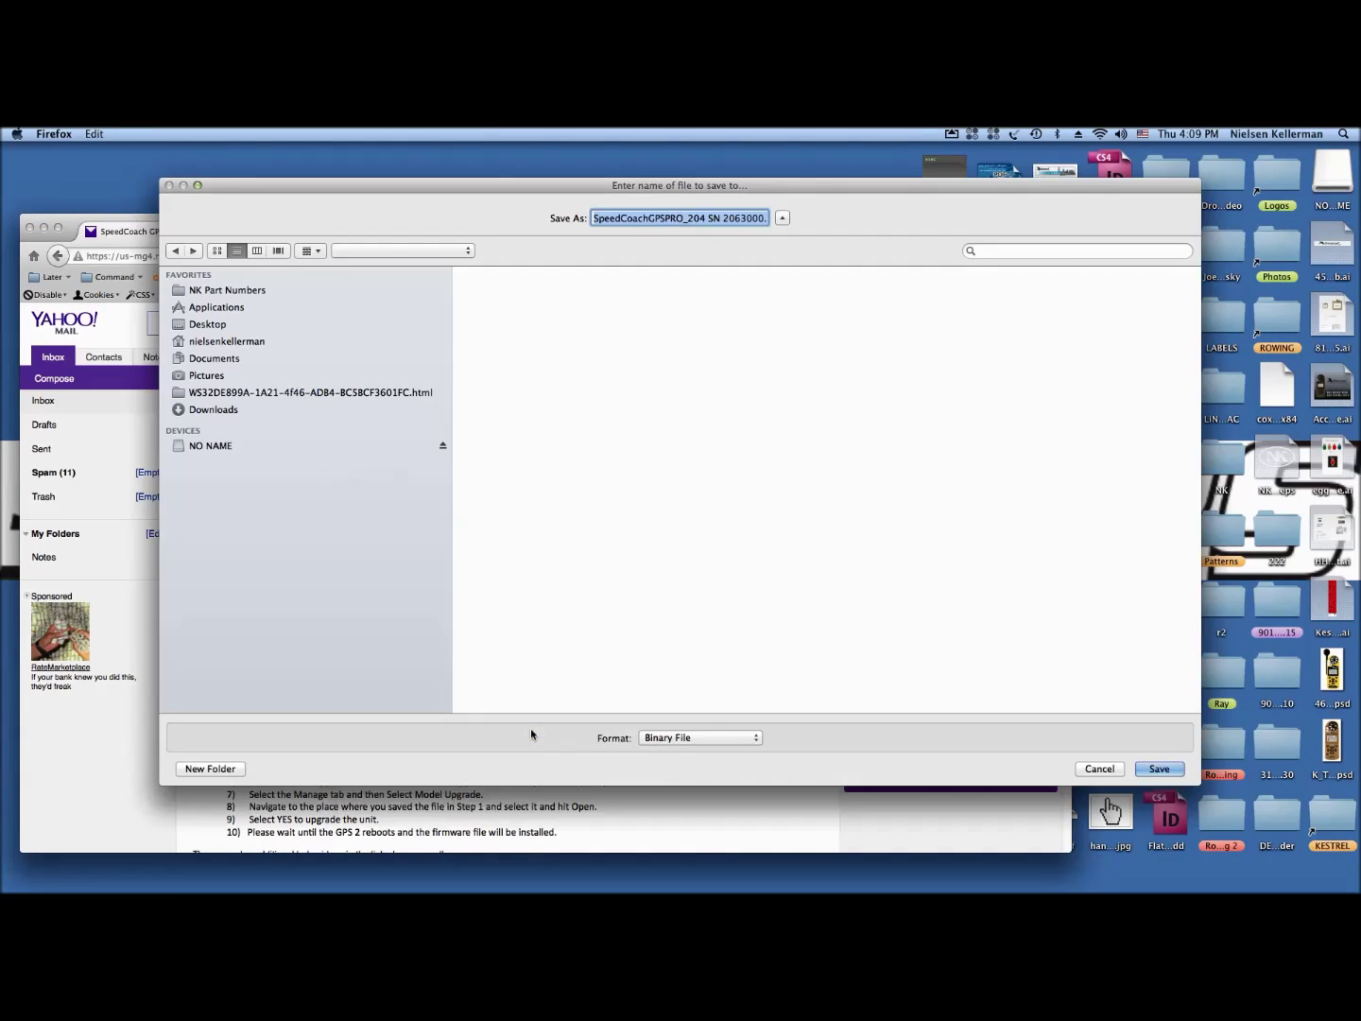
left_click(207, 326)
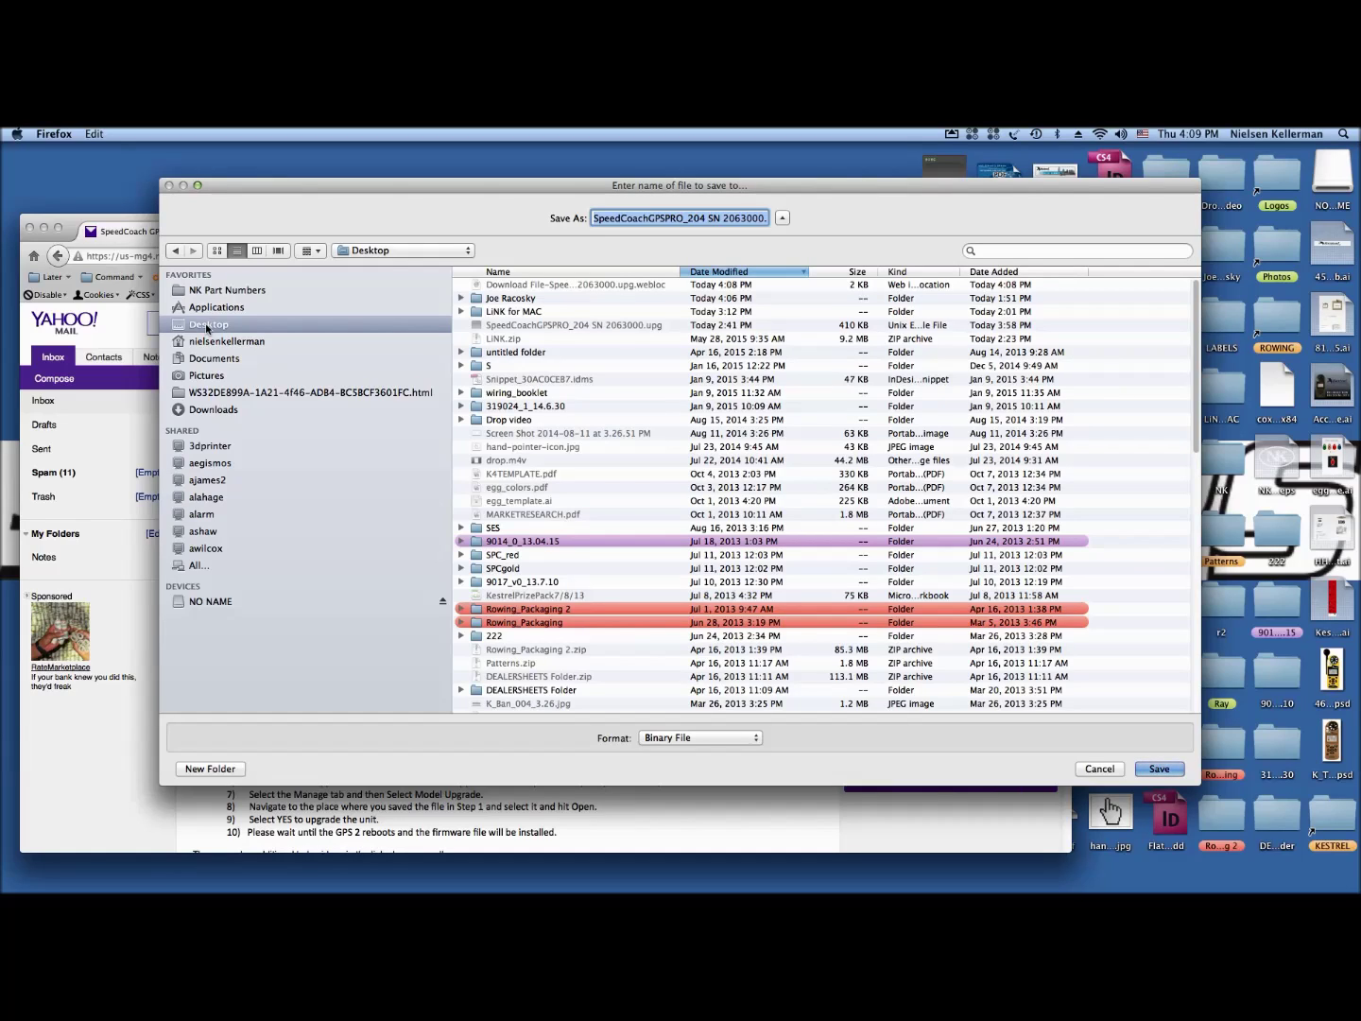
left_click(1160, 769)
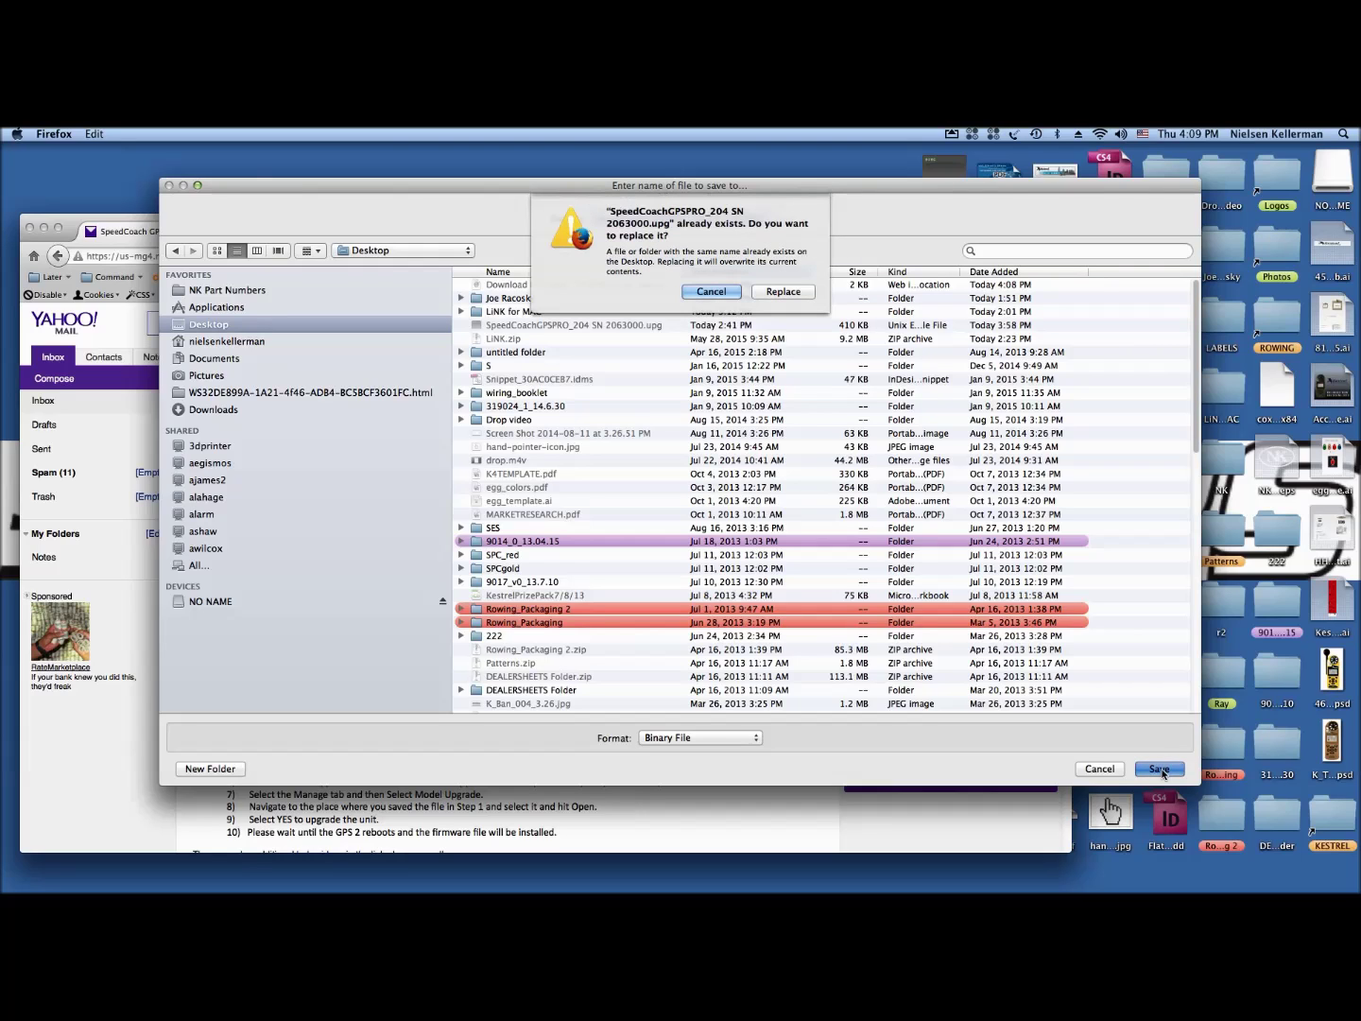
left_click(766, 293)
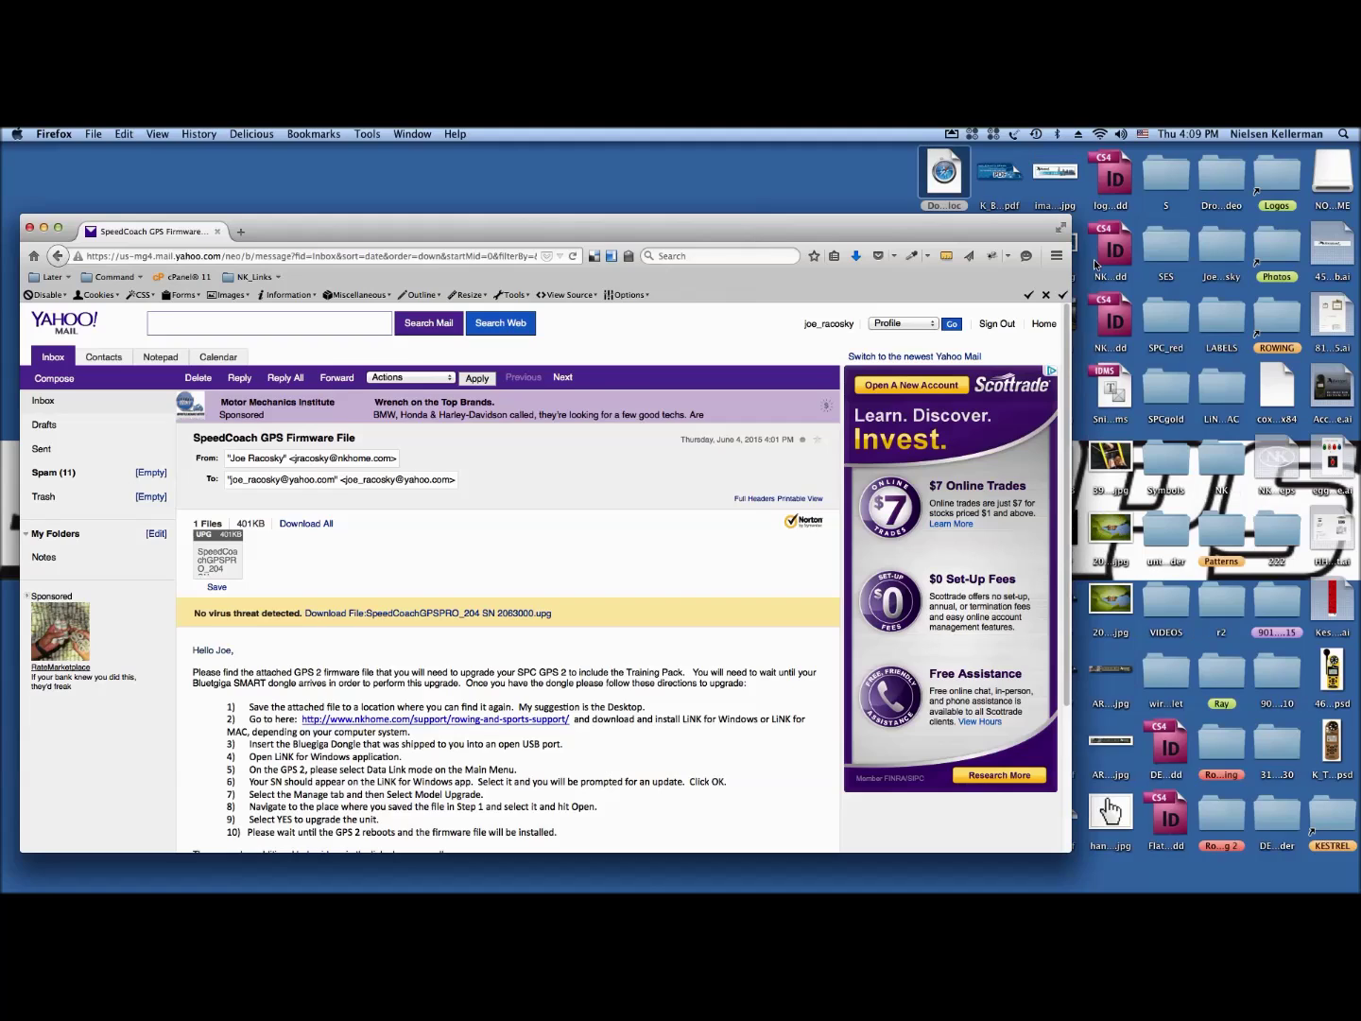
Close the webmail window and launch LiNK from the Applications folder, dismissing the disk ejection warning
left_click(29, 228)
key("super+q")
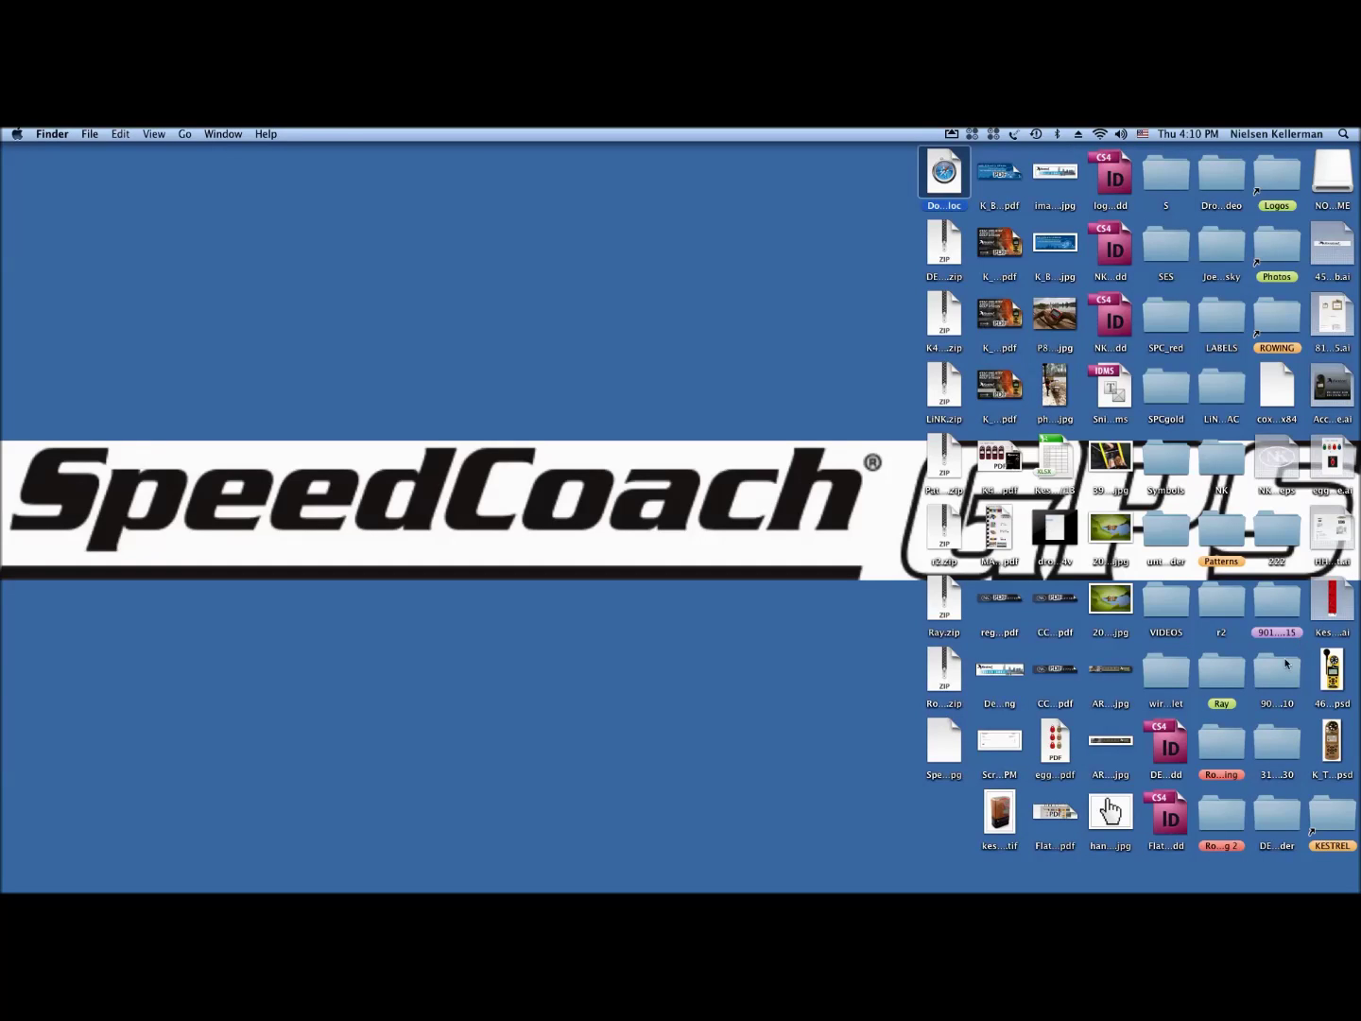
key("super+Tab")
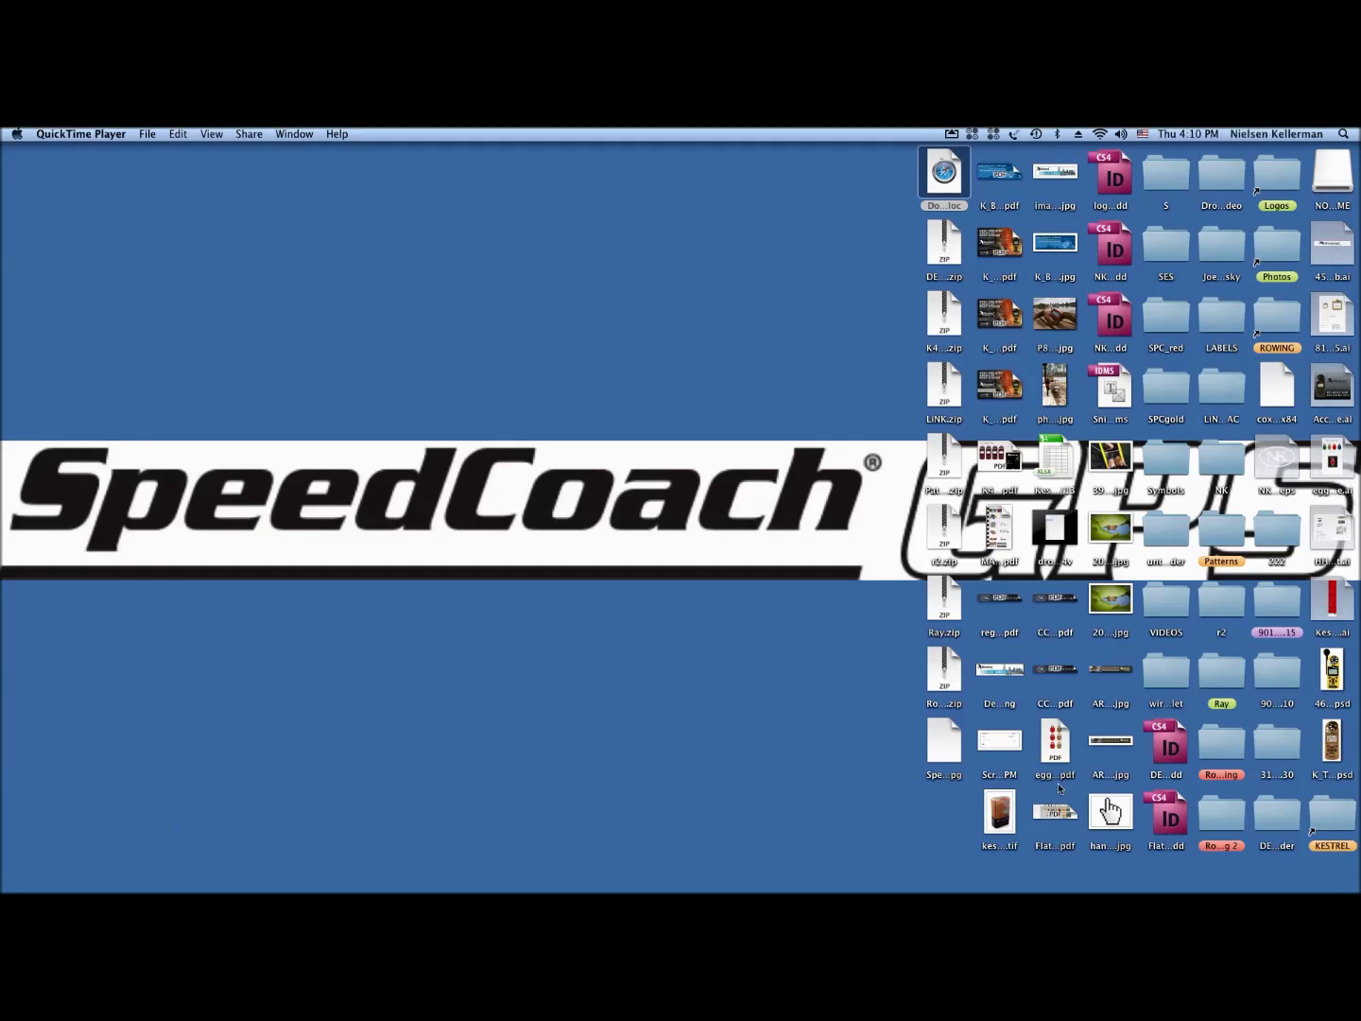
mouse_move(1161, 860)
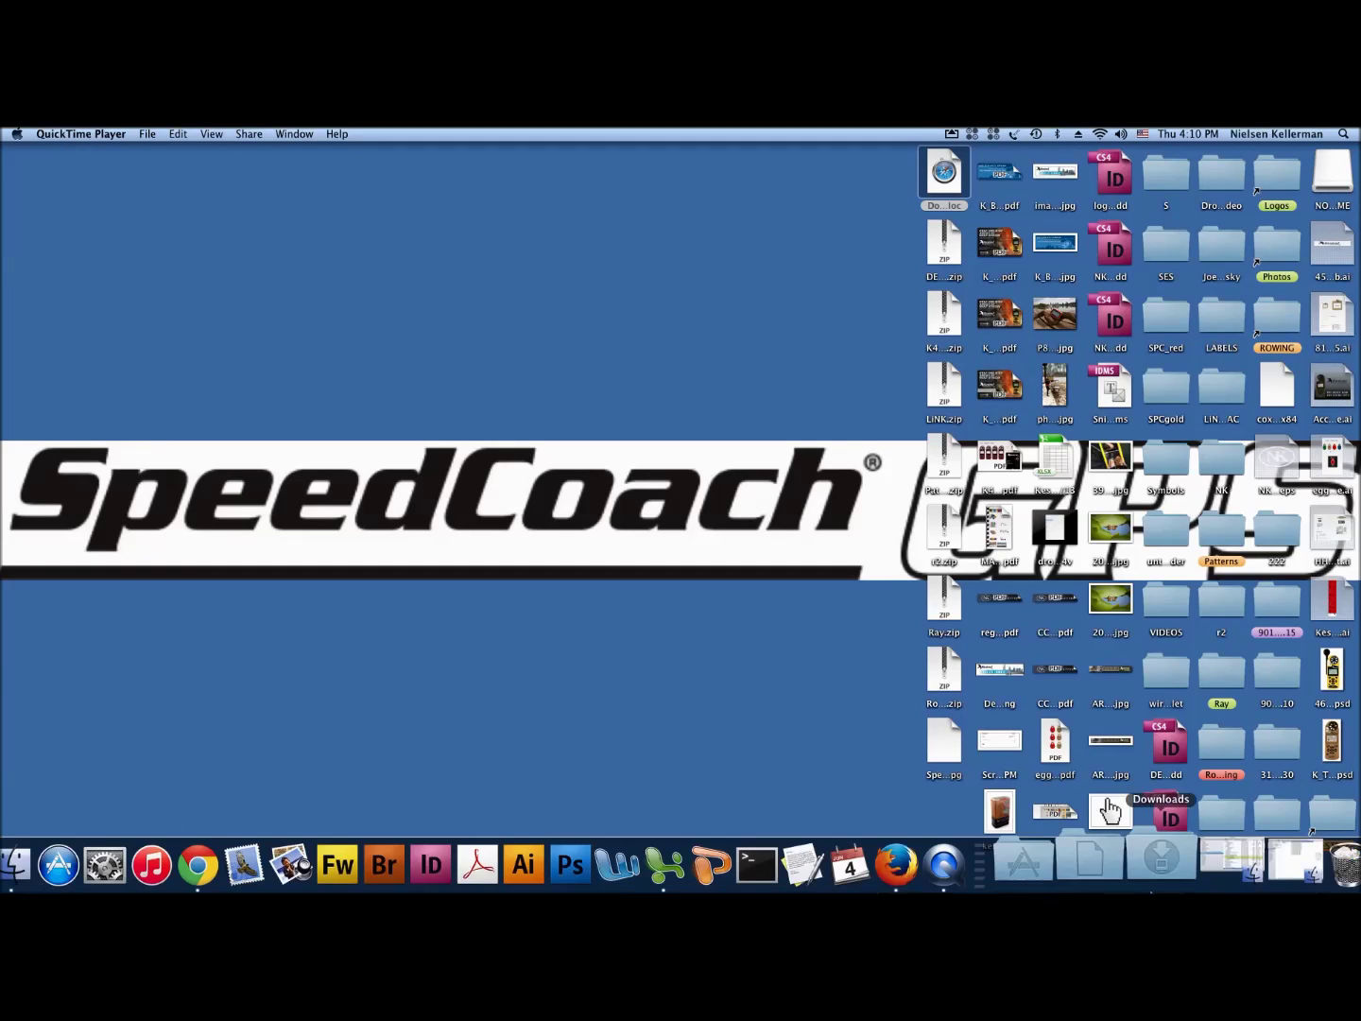
left_click(1073, 872)
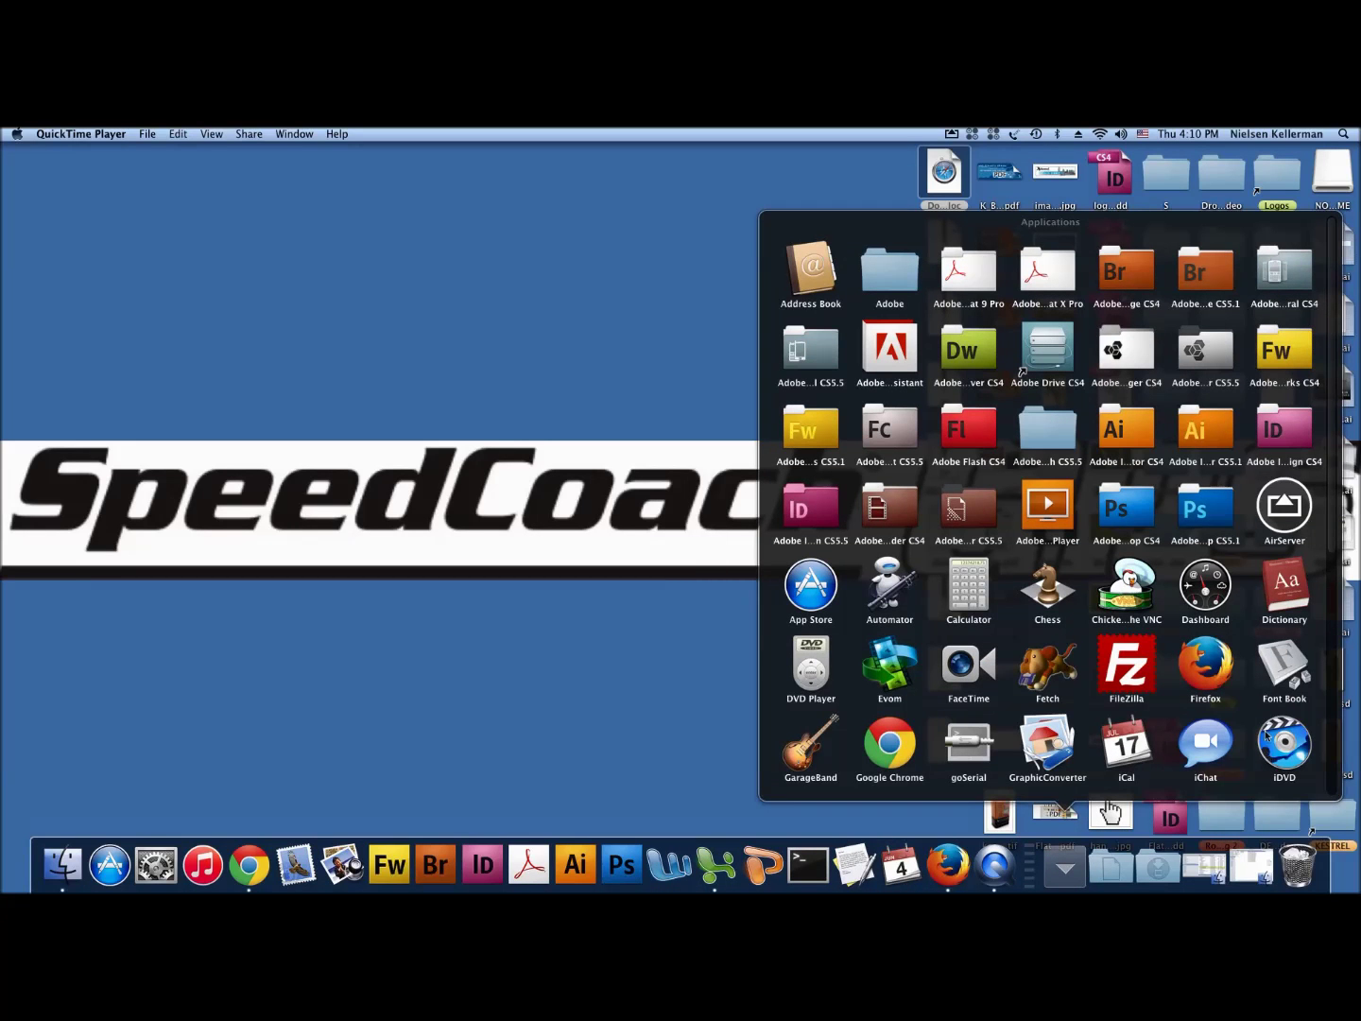
scroll(1337, 711, "down", 5)
left_click(671, 577)
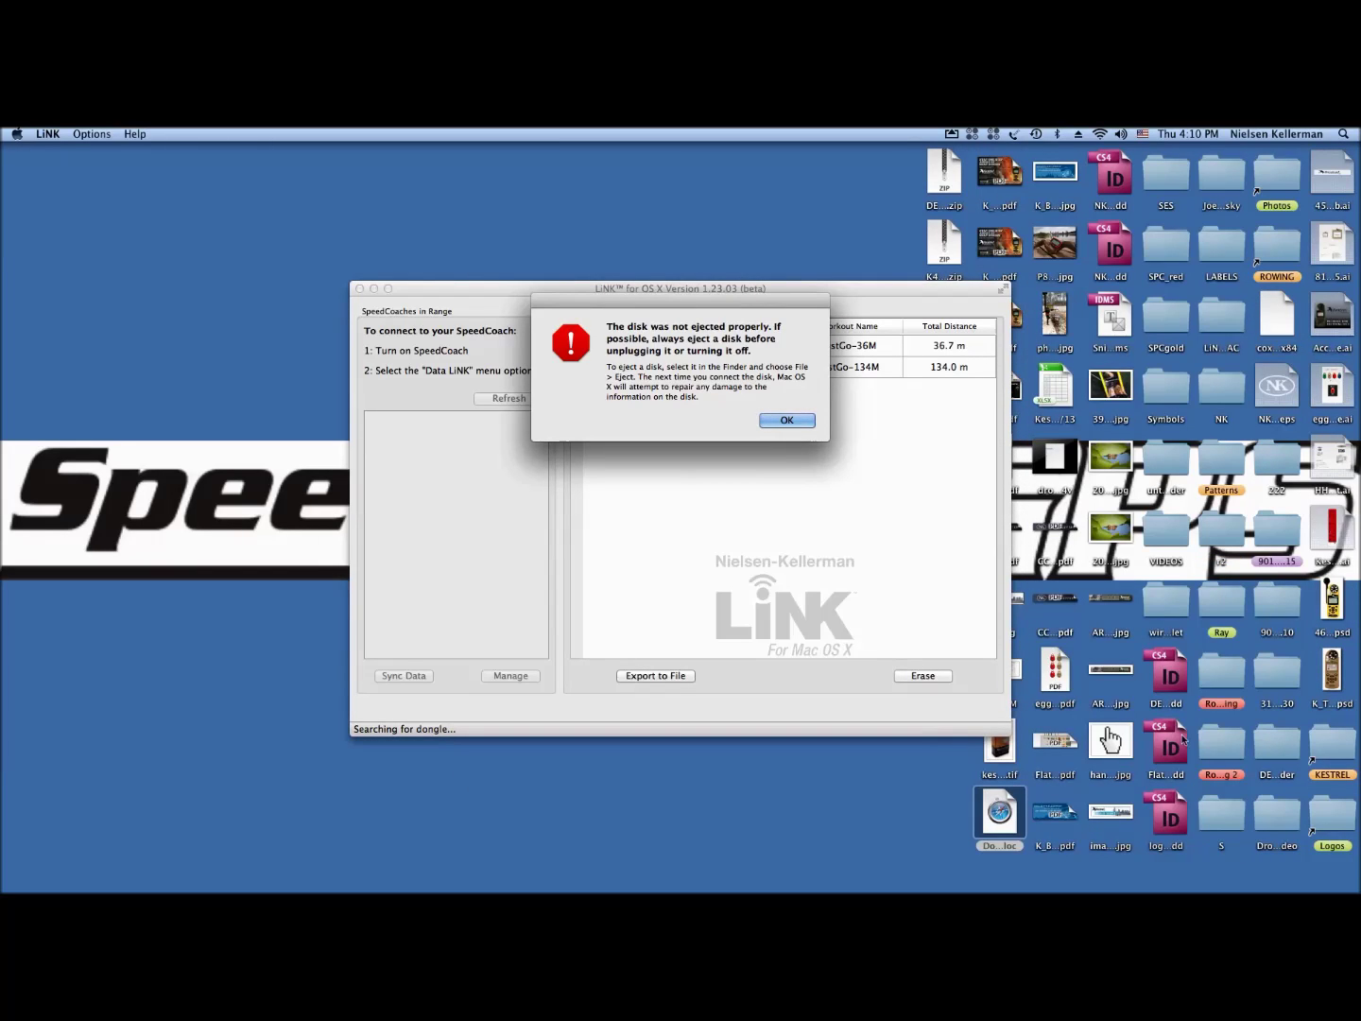
left_click(785, 420)
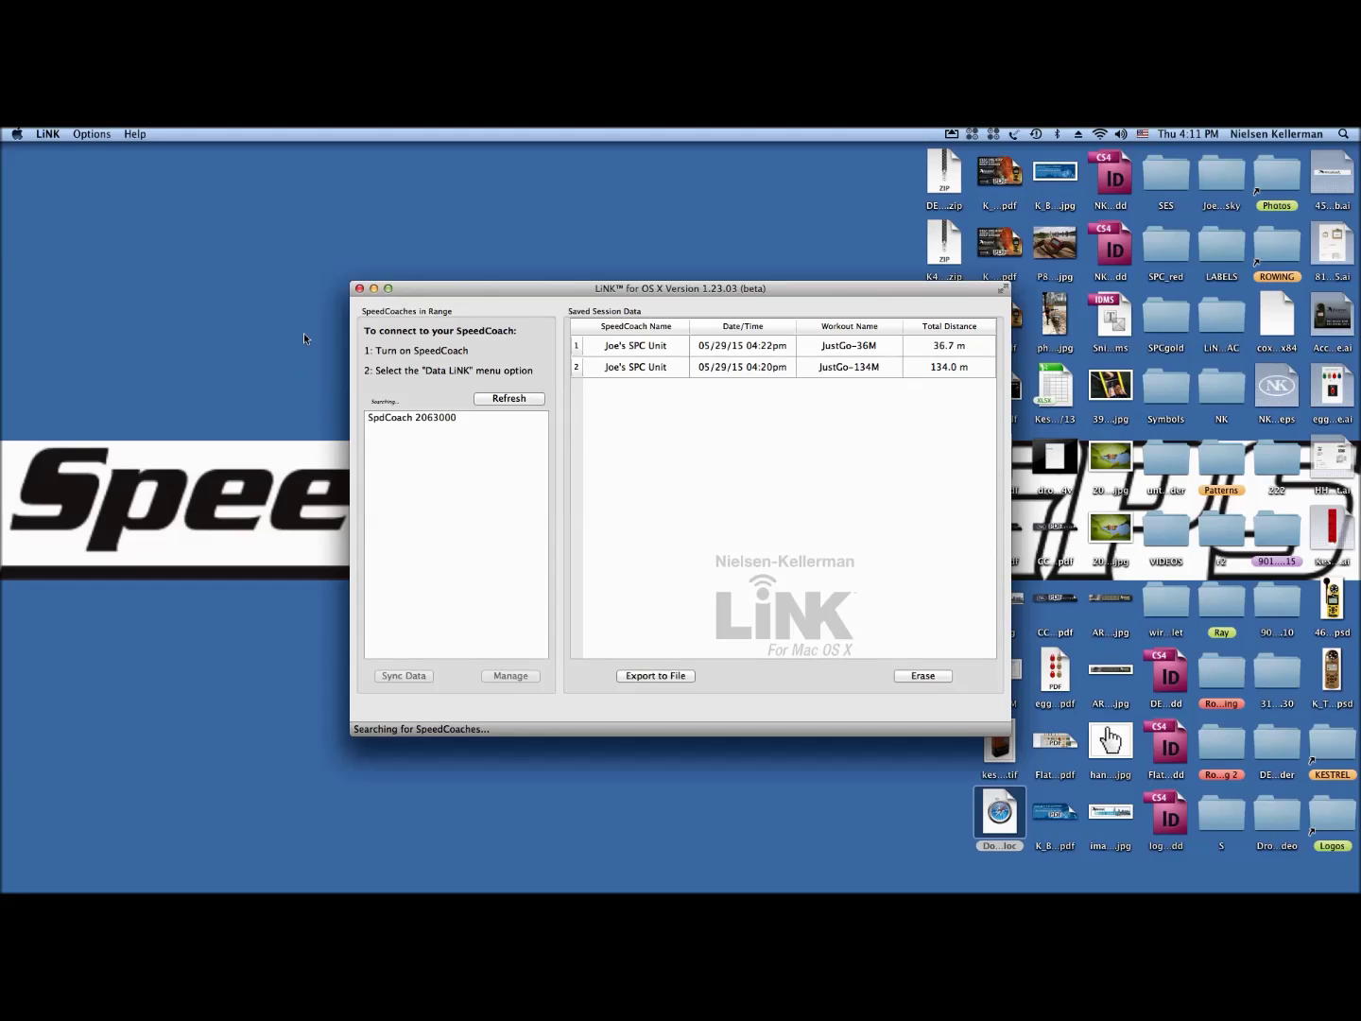
Connect to SpdCoach 2063000 in LiNK and open the device's management dialog
left_click(439, 418)
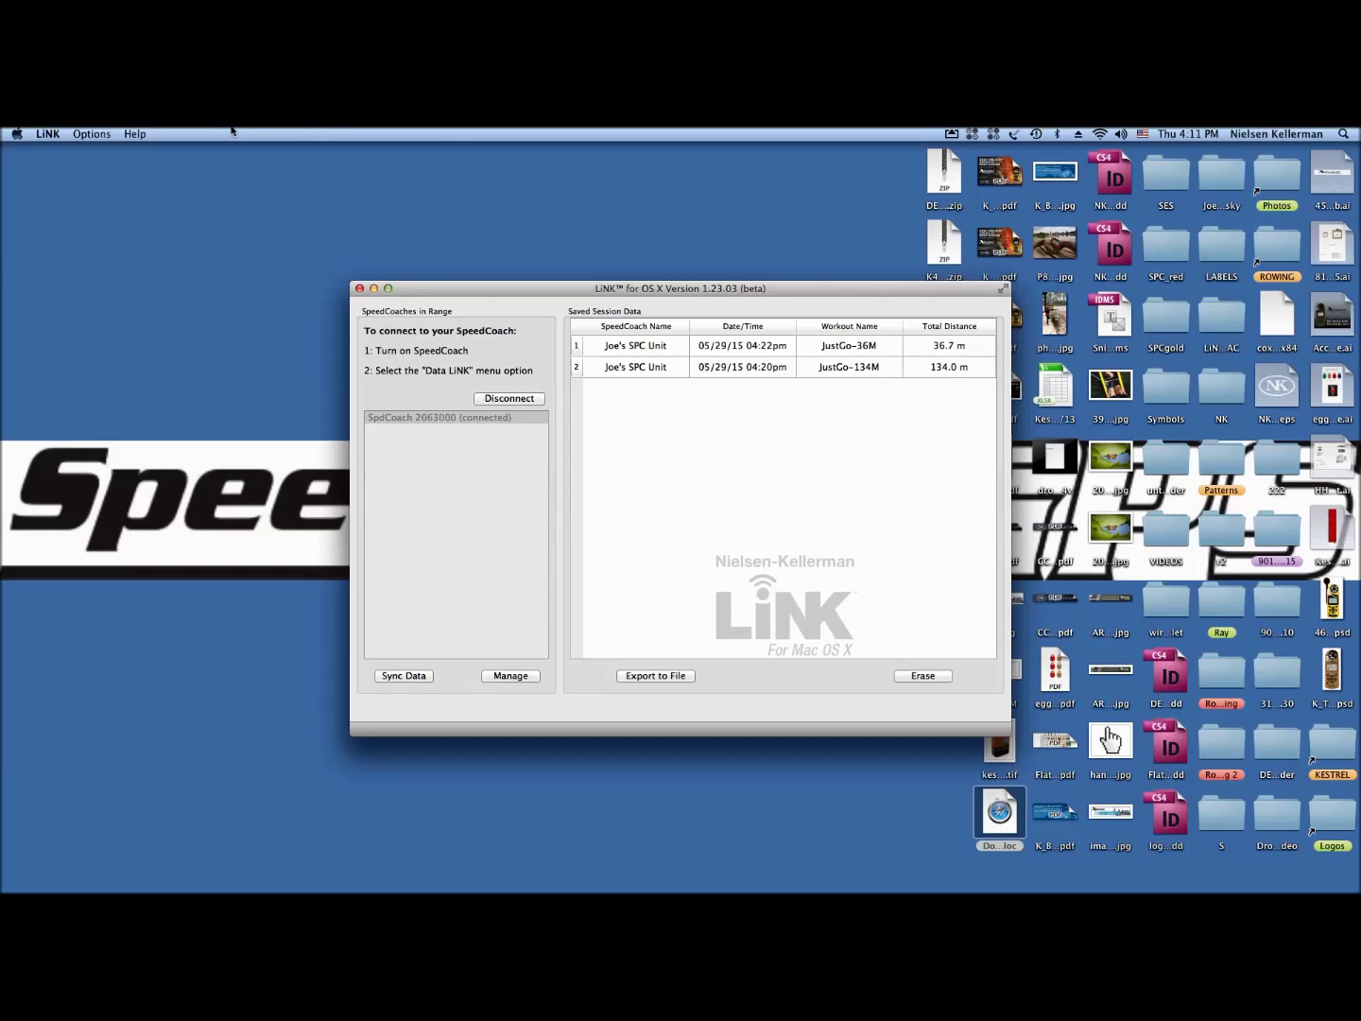
left_click(130, 135)
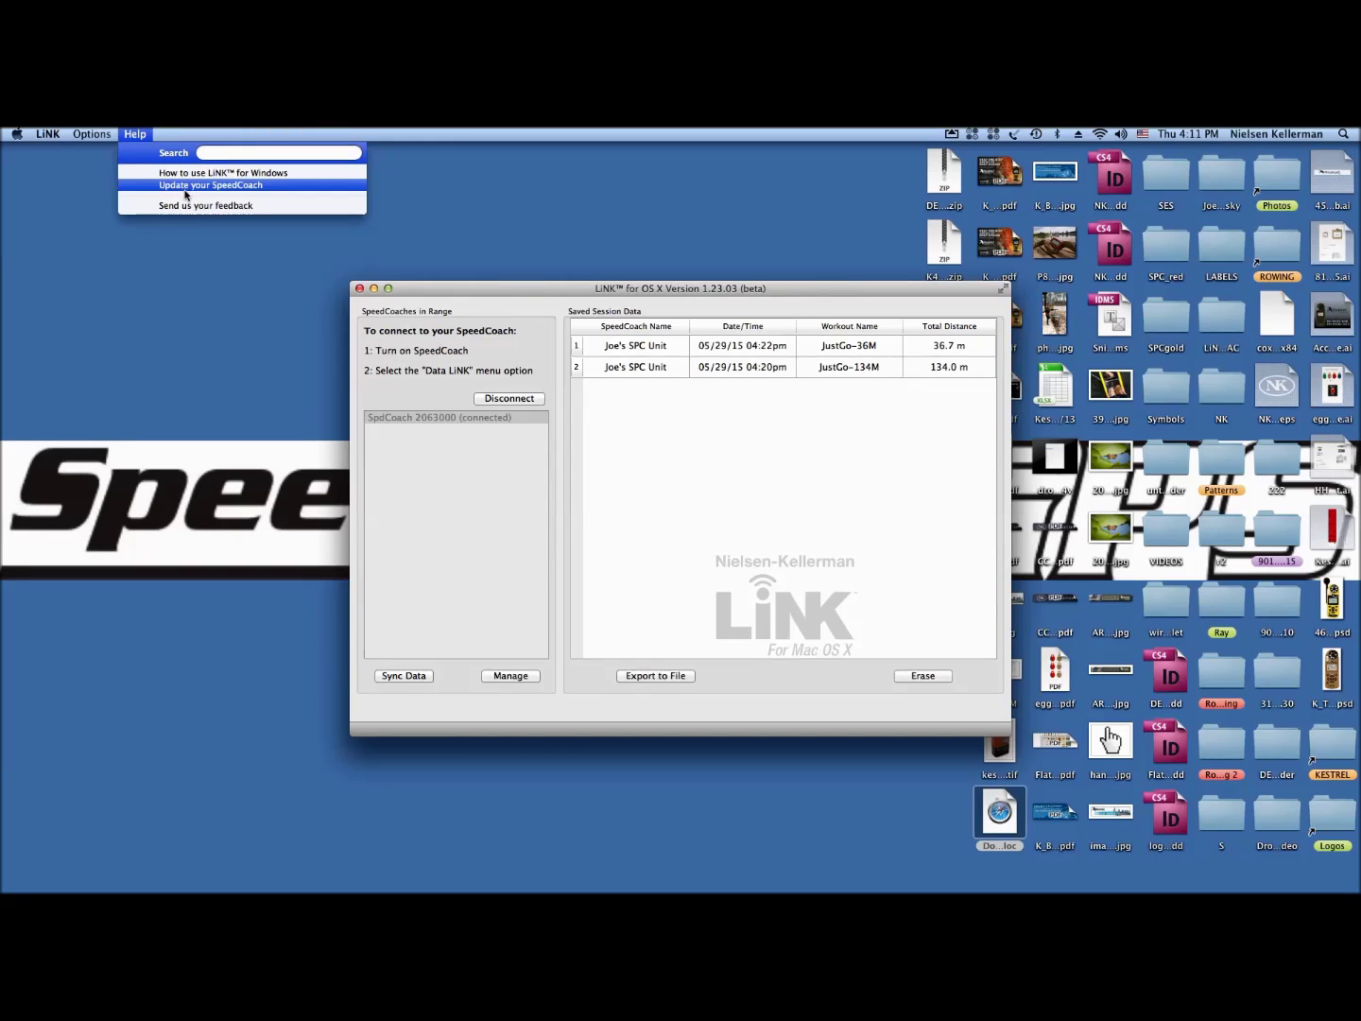
left_click(303, 460)
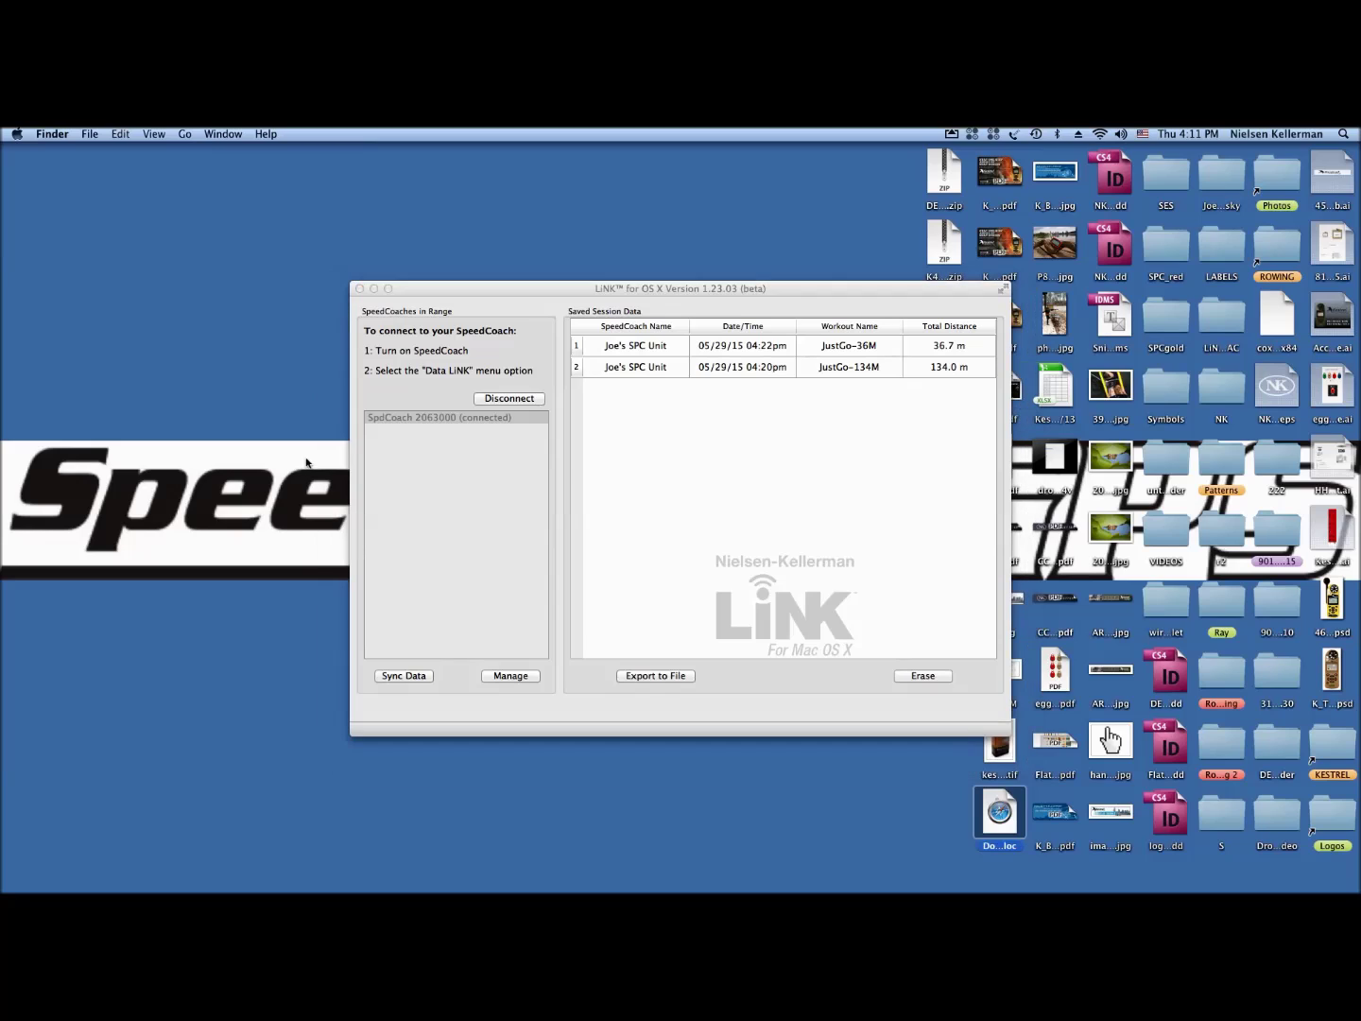
left_click(522, 679)
left_click(523, 679)
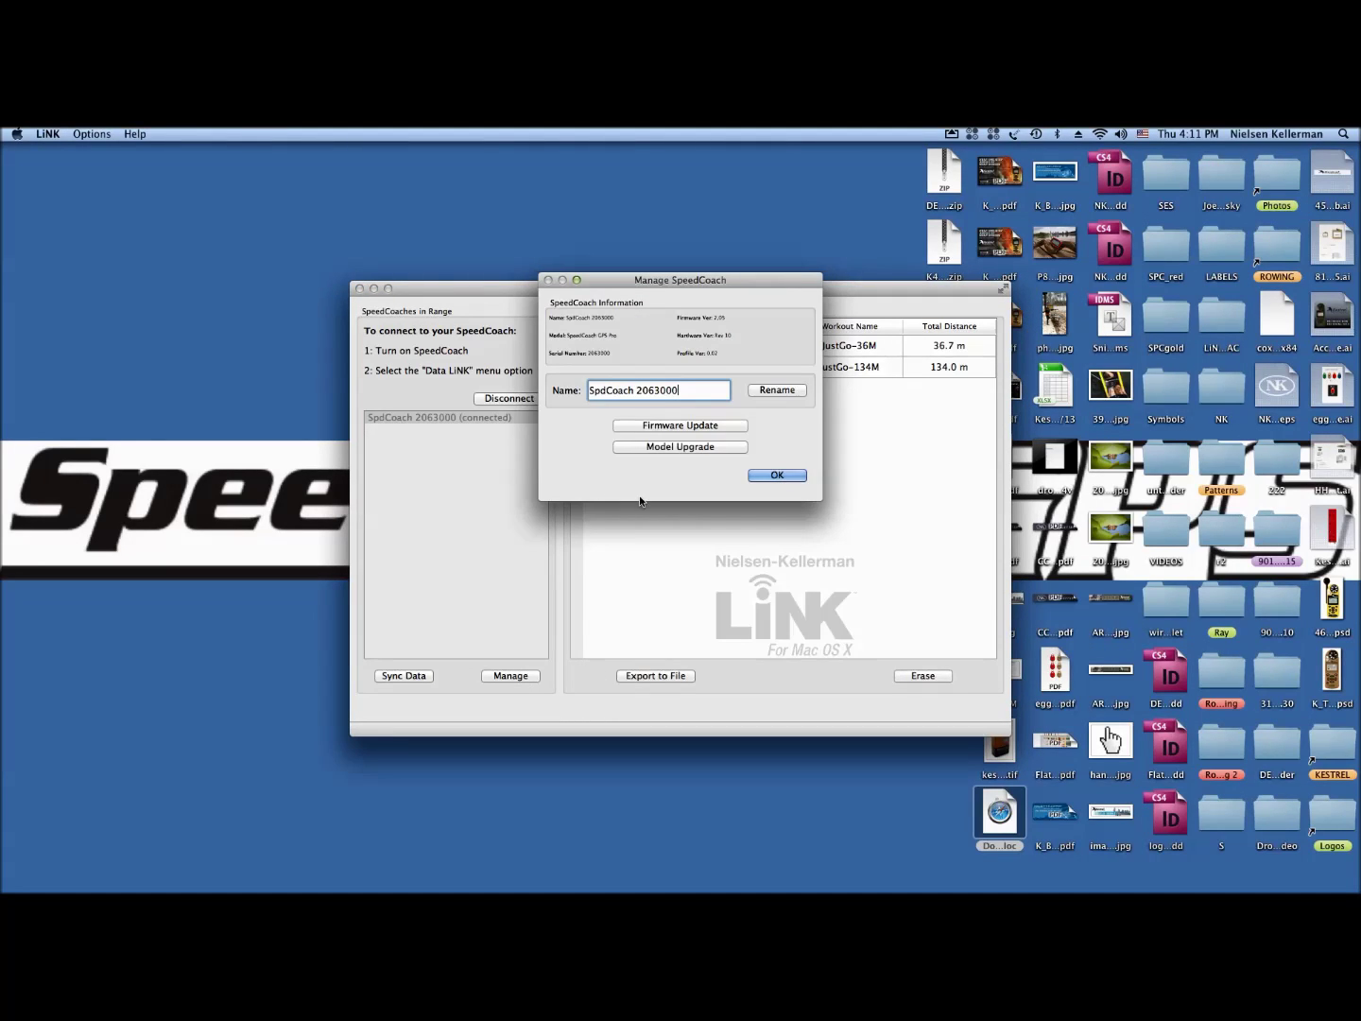
Start a Model Upgrade of the SpeedCoach with SpeedCoachGPSPRO_204 SN 2063000.upg from the Desktop and agree to the firmware update
left_click(704, 450)
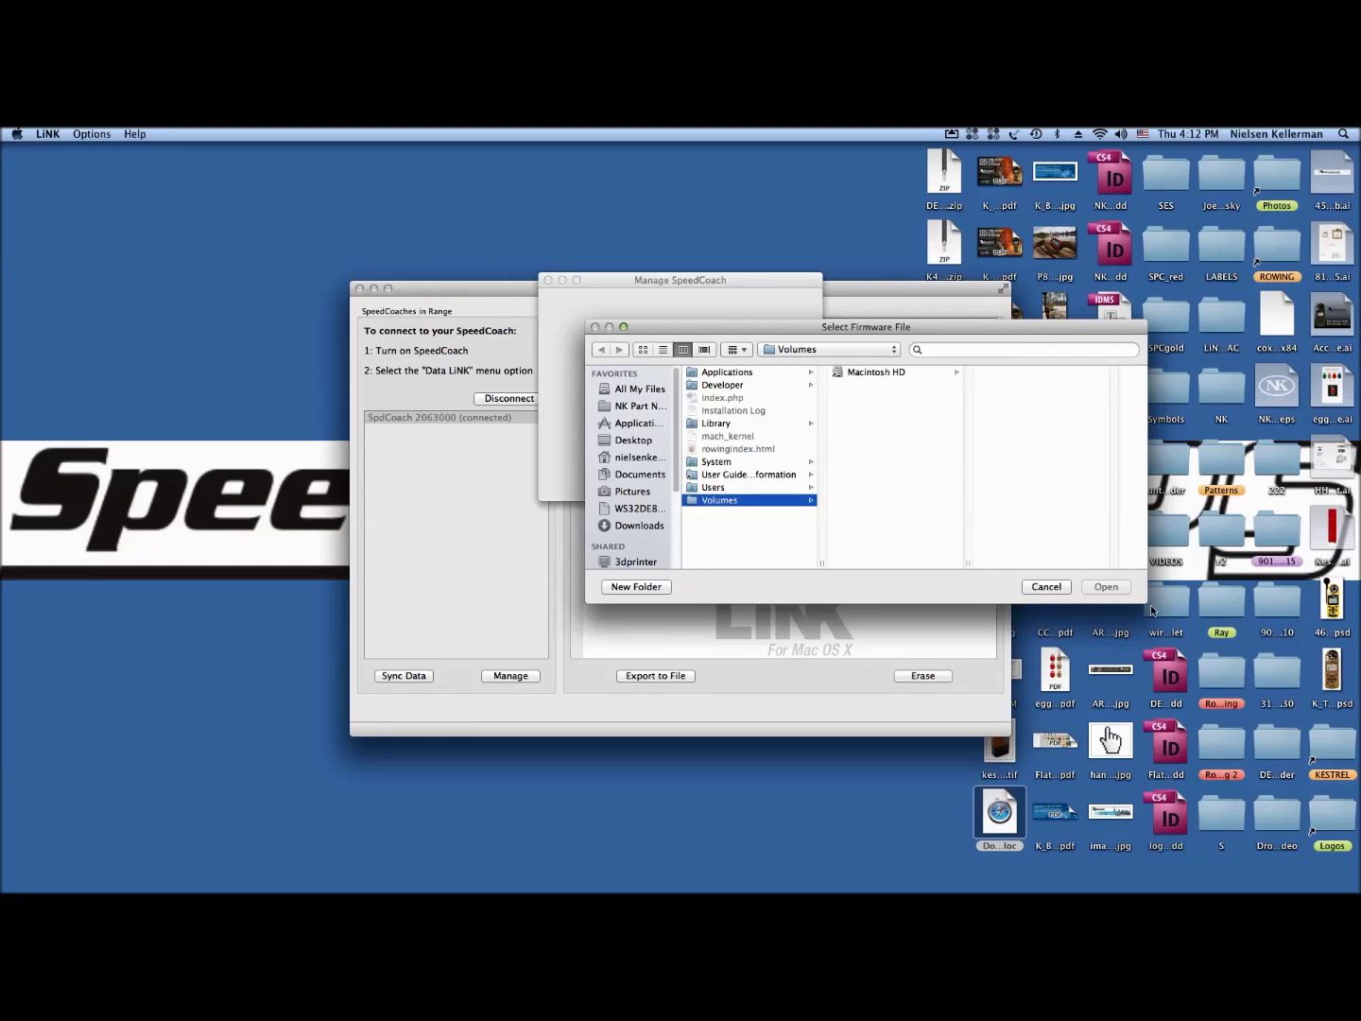
left_click_drag(1147, 602, 1256, 742)
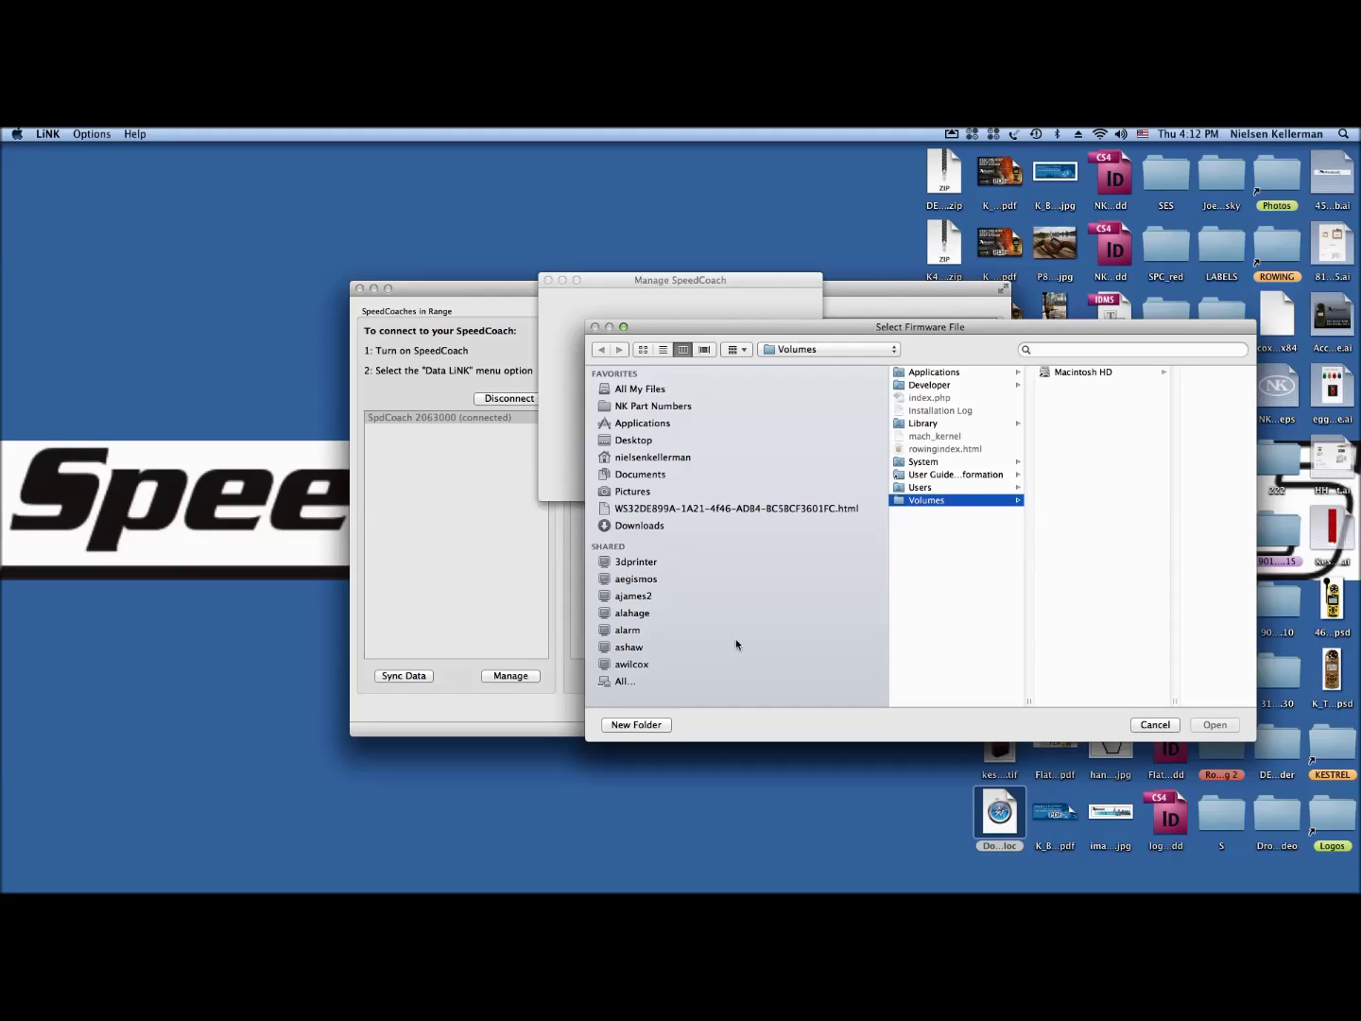
left_click(645, 444)
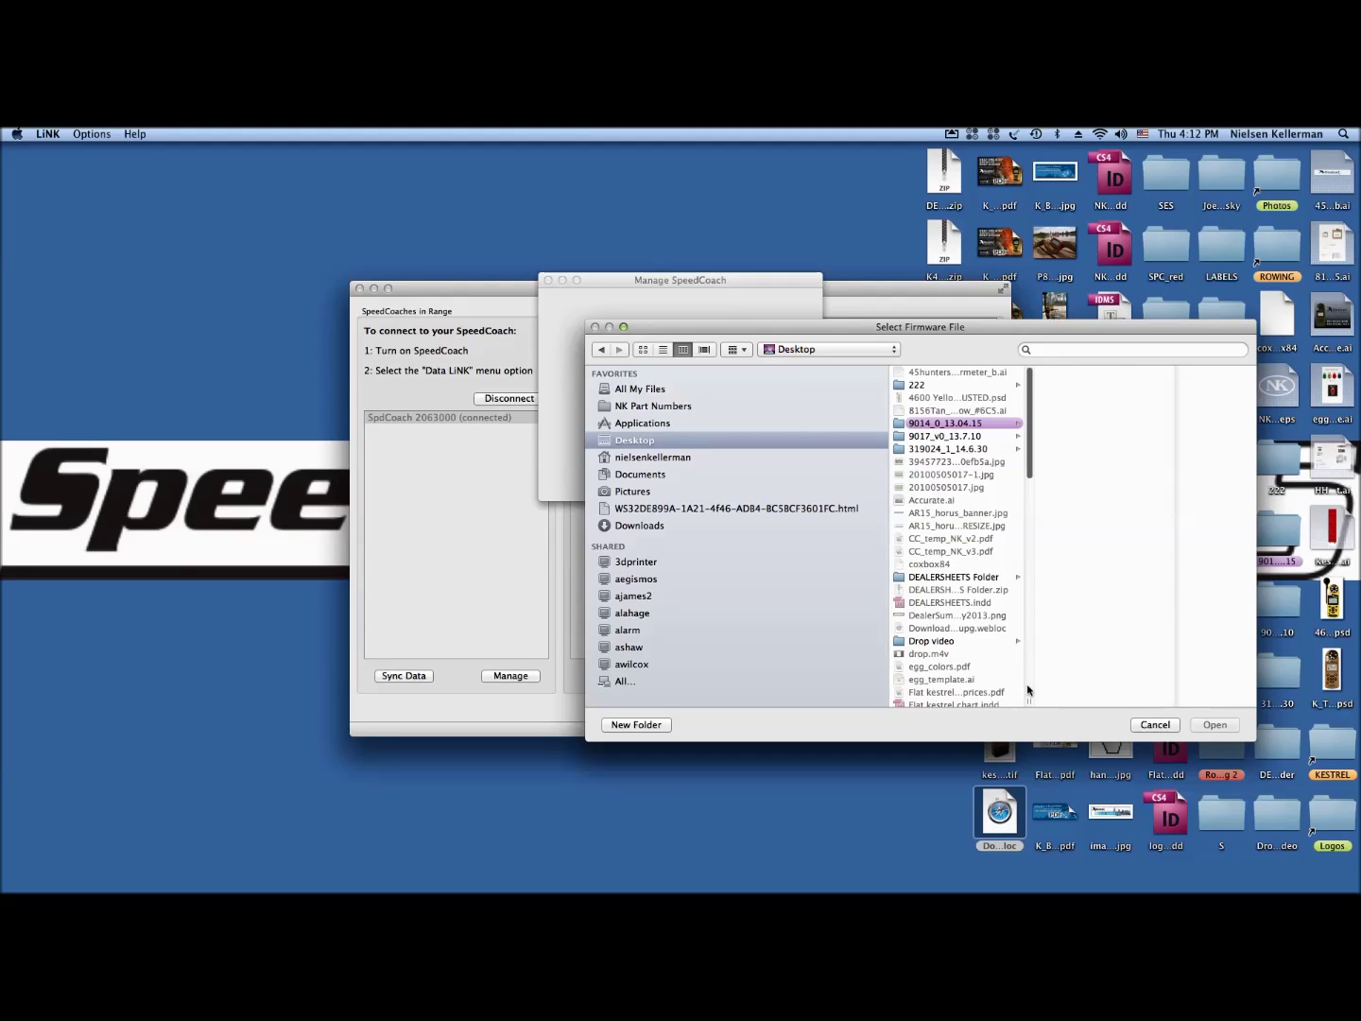
left_click(1028, 690)
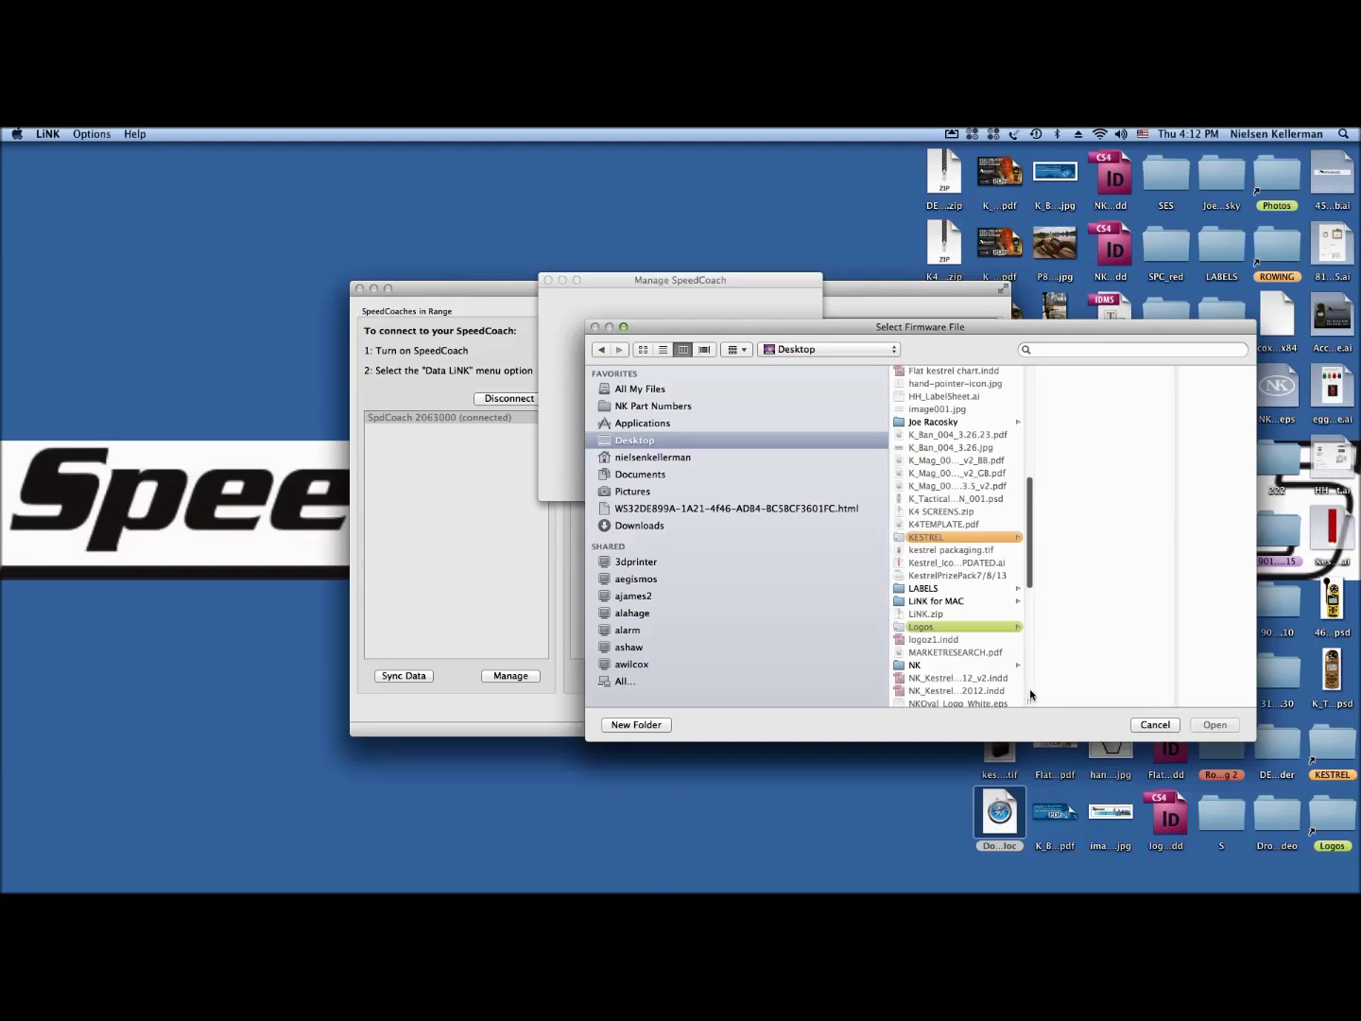
left_click(1027, 695)
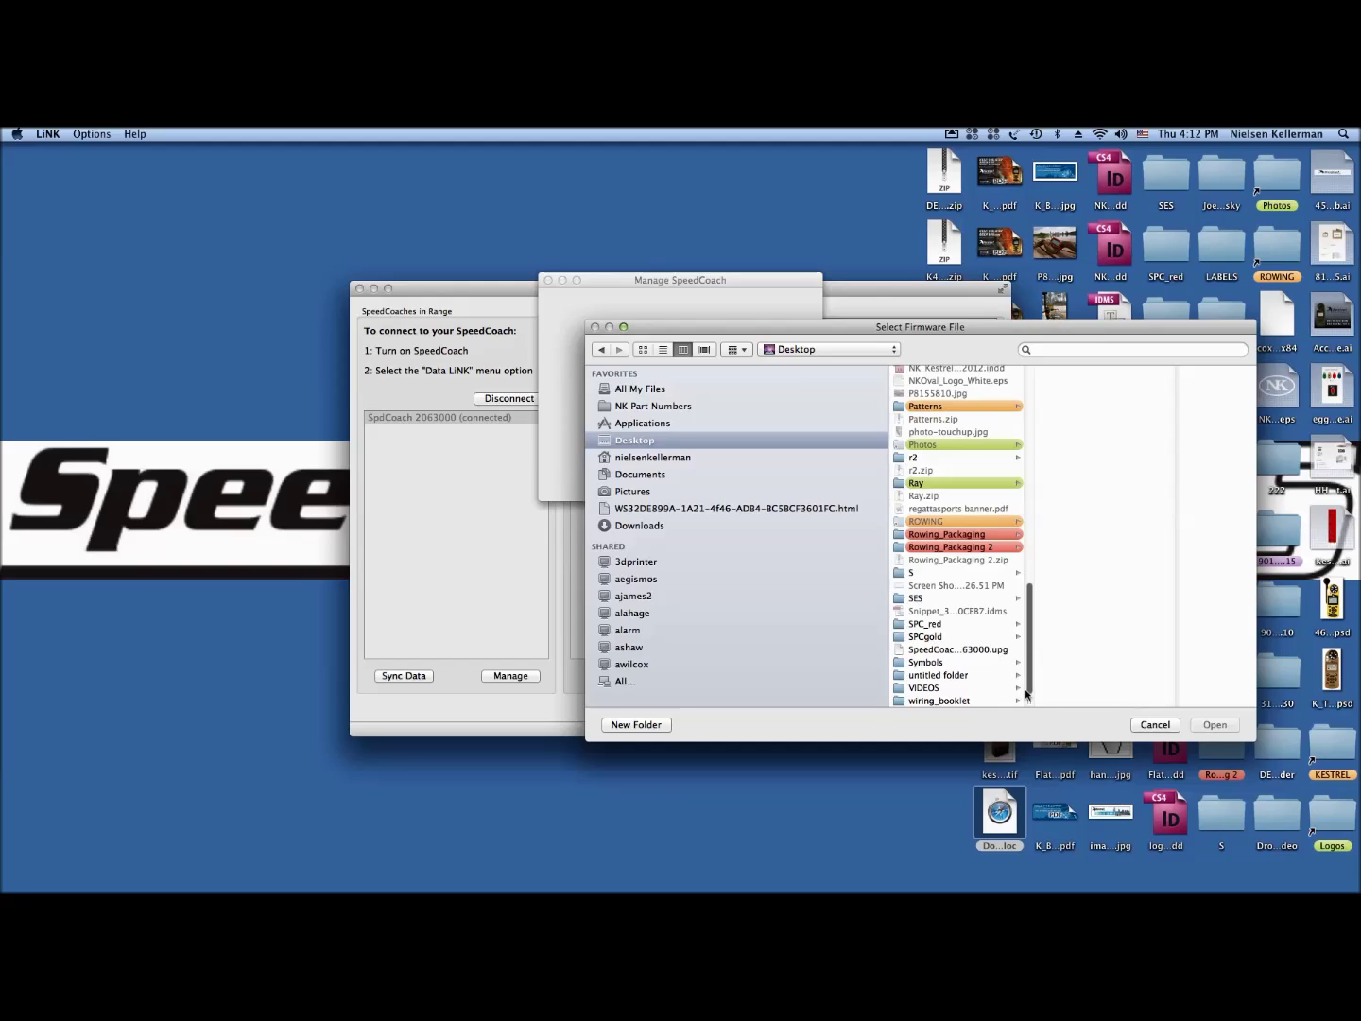
left_click(946, 651)
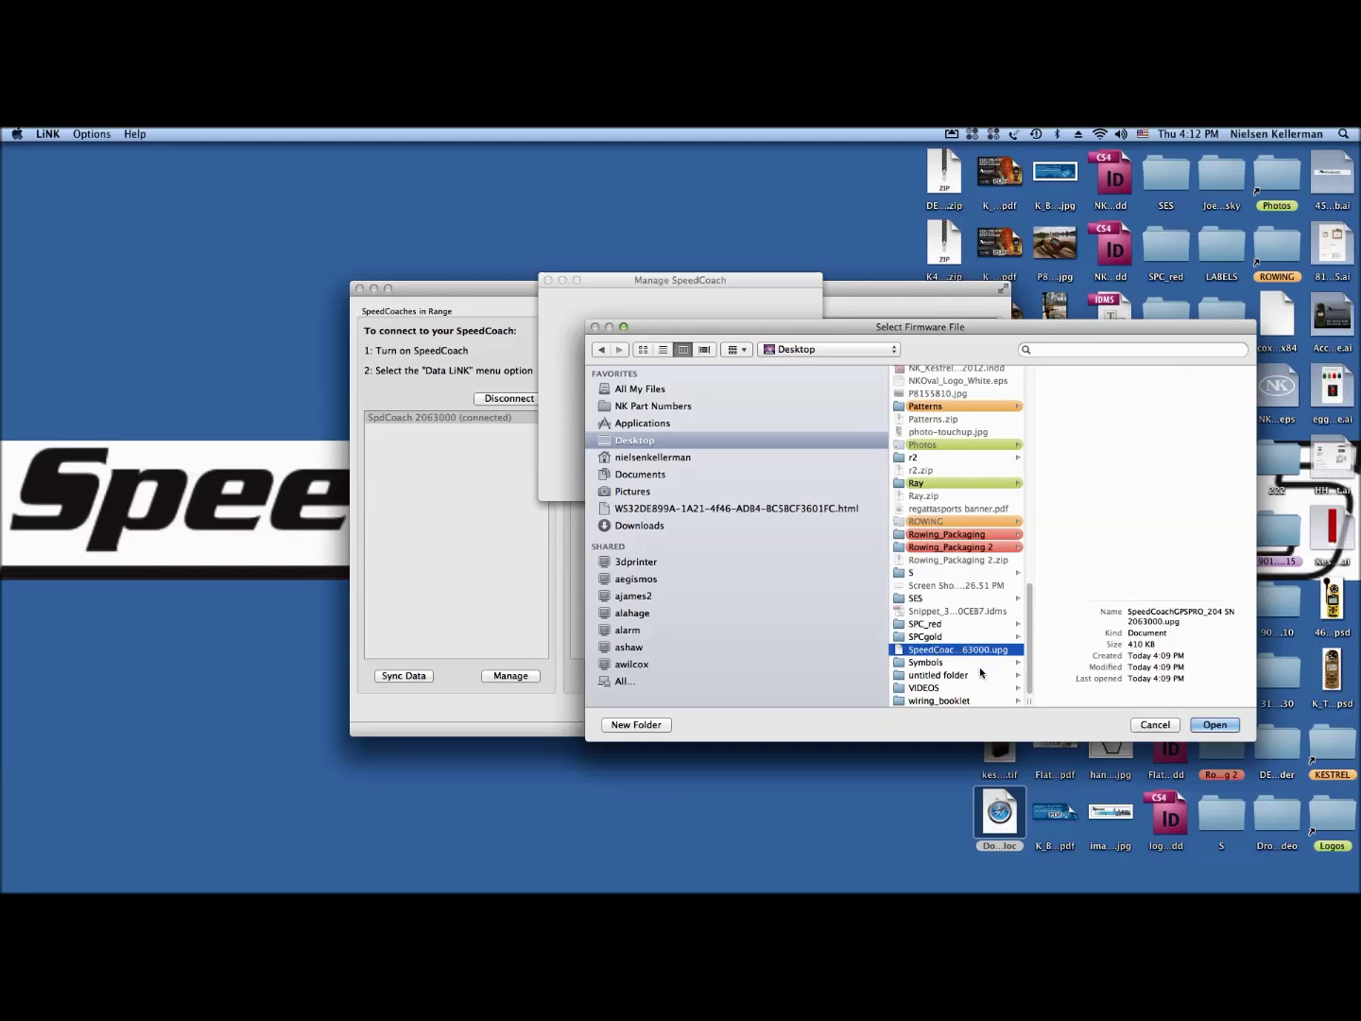
left_click_drag(1030, 704, 1221, 707)
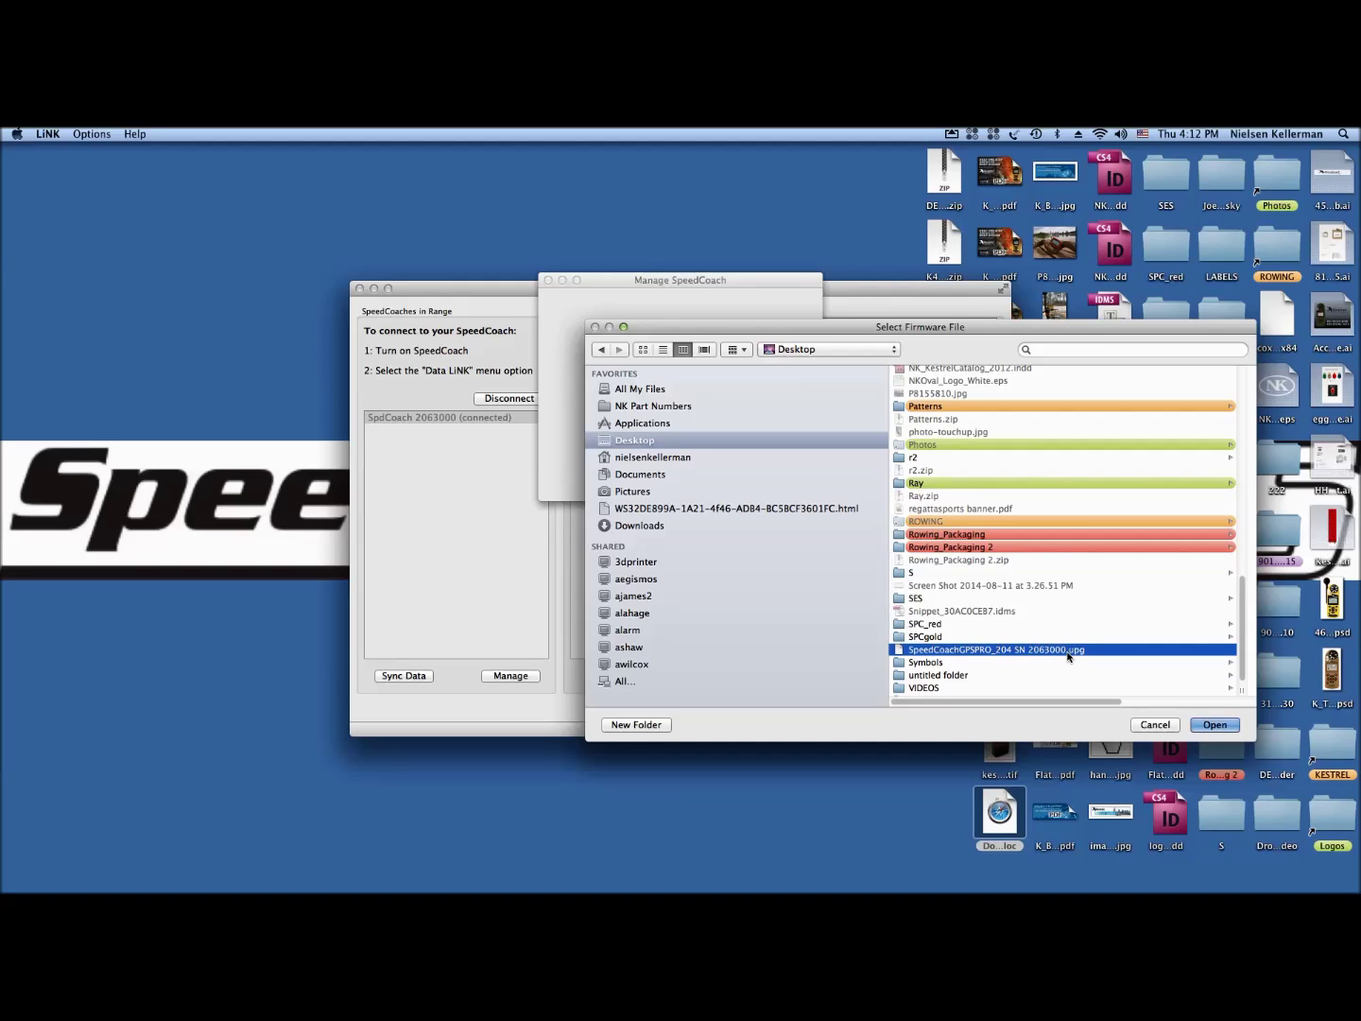
left_click(1213, 726)
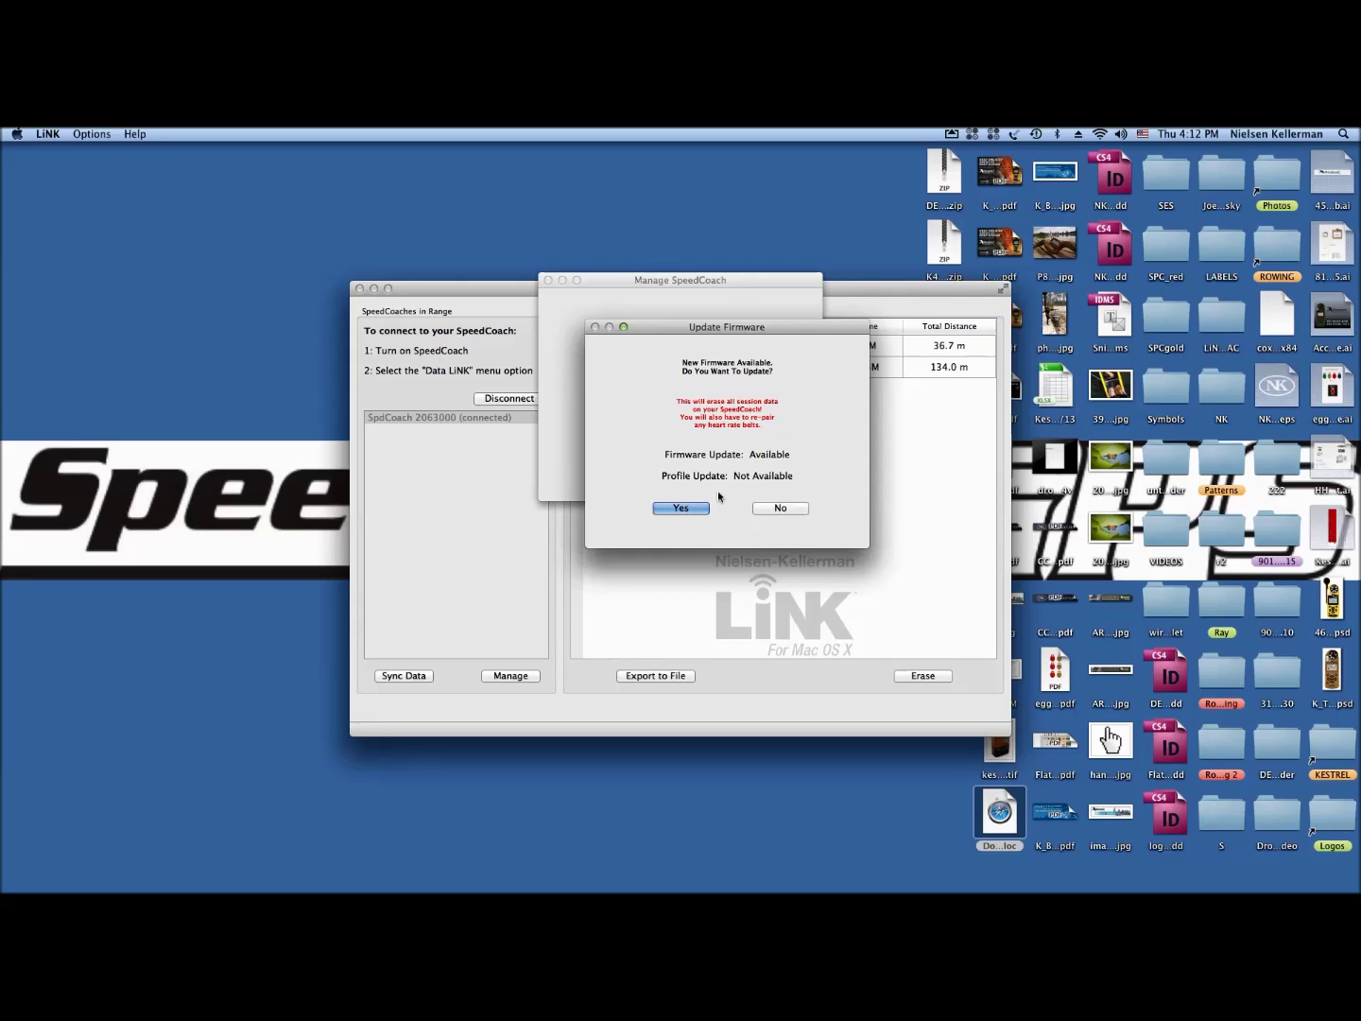
left_click(682, 508)
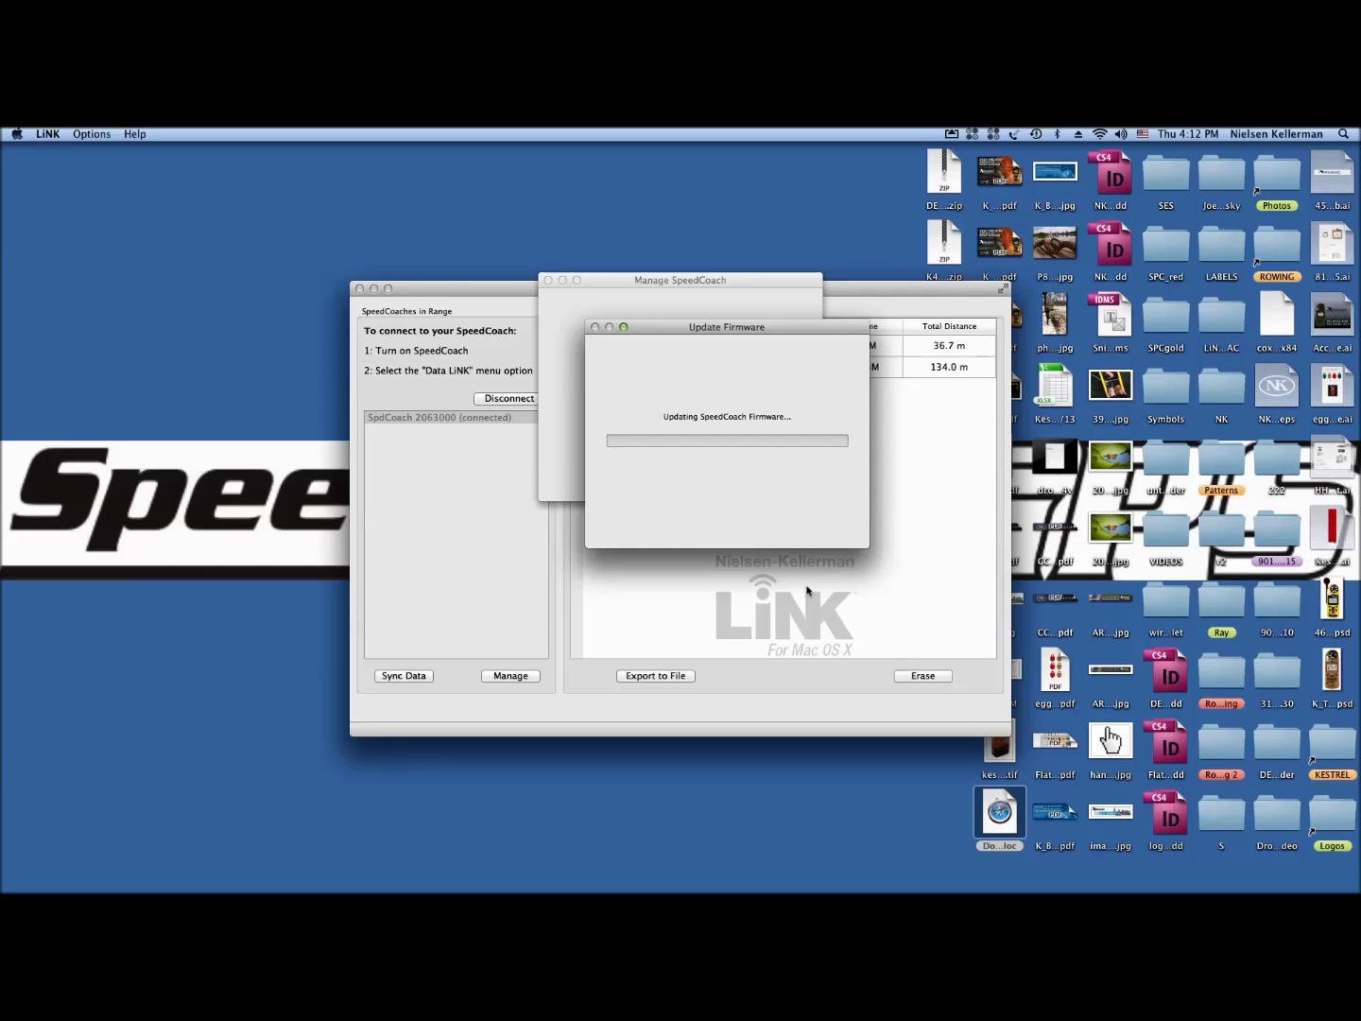